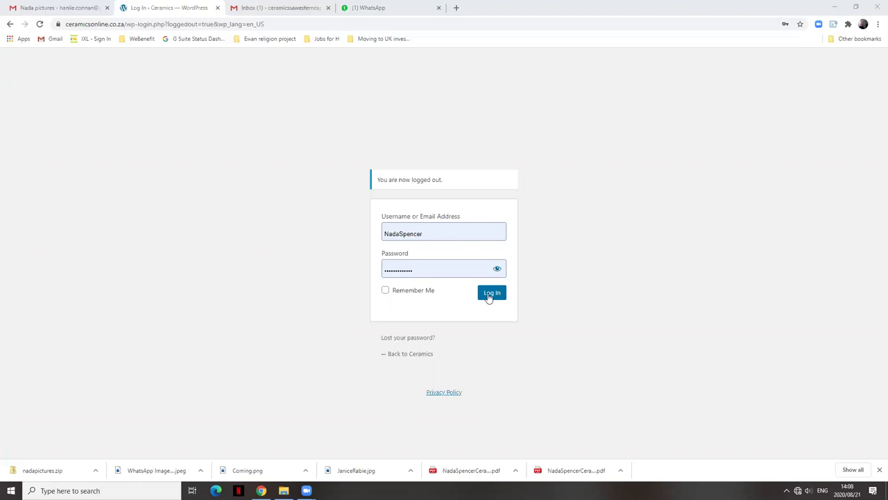
Log in to the Ceramics Online store admin with the filled-in username and password.
{"action": "left_click", "coordinate": [489, 295]}
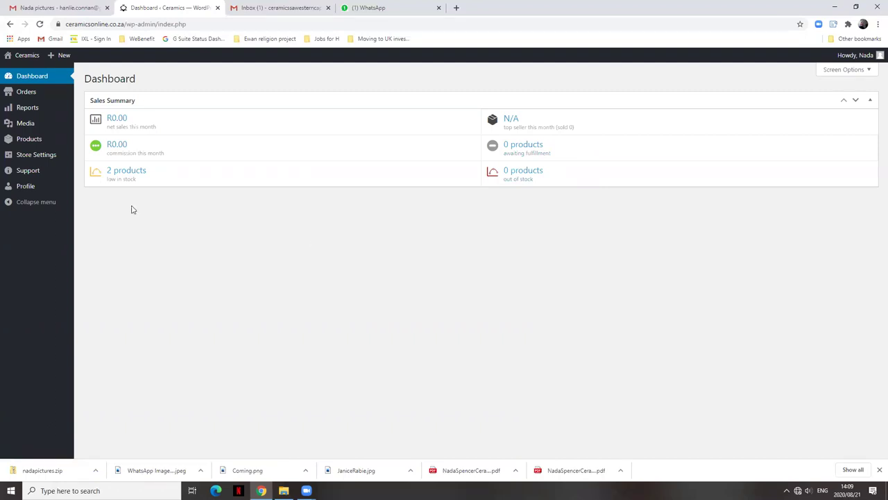
Open the storefront's Products page via Visit Store in a new tab and switch to it.
{"action": "mouse_move", "coordinate": [26, 57]}
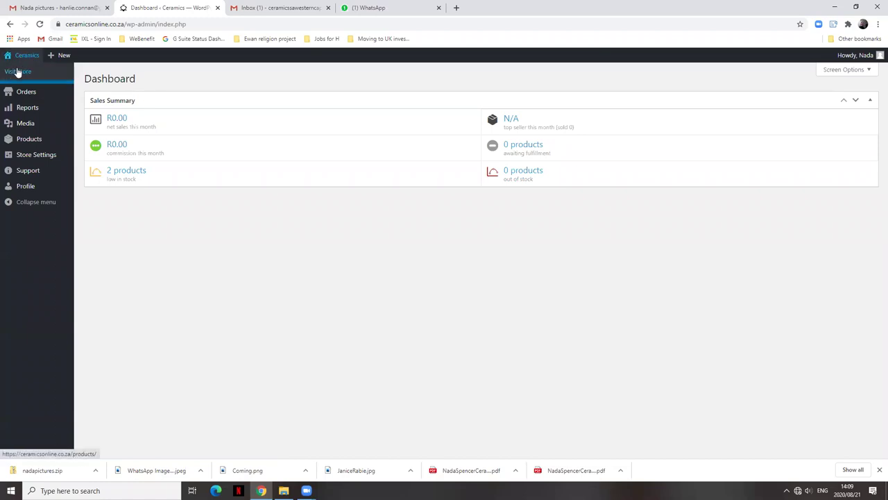
{"action": "right_click", "coordinate": [16, 76]}
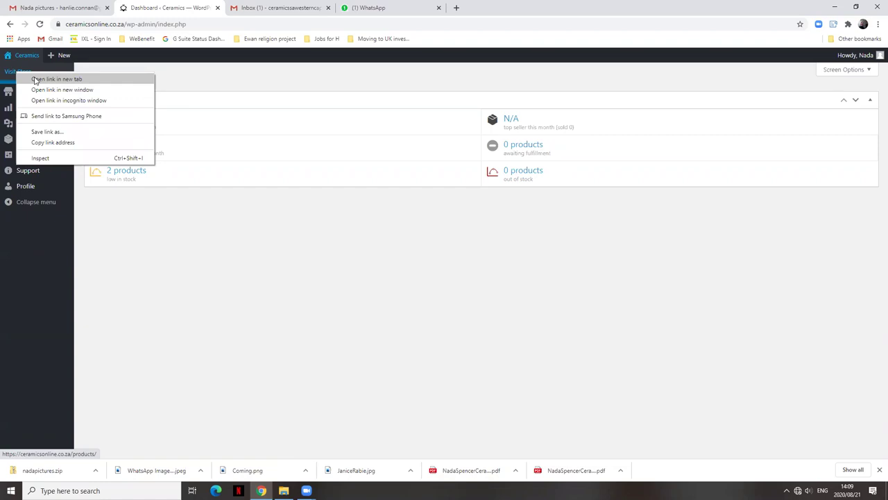
{"action": "left_click", "coordinate": [35, 79]}
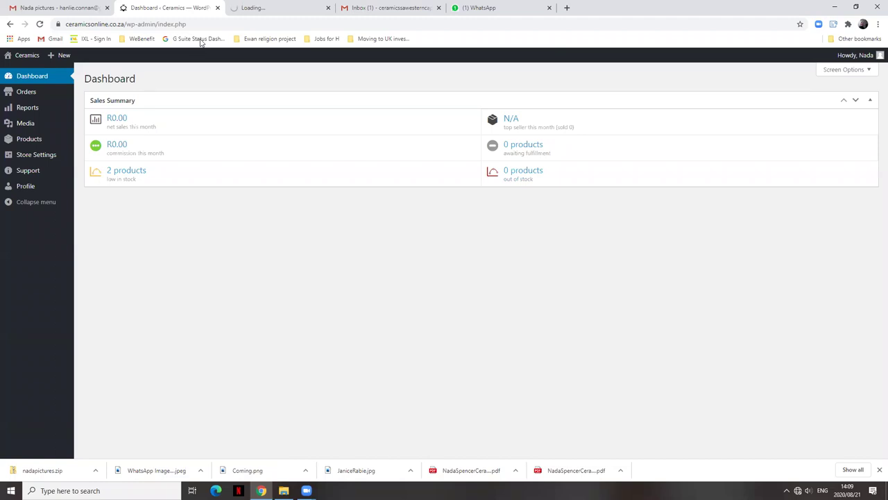
{"action": "left_click", "coordinate": [278, 7]}
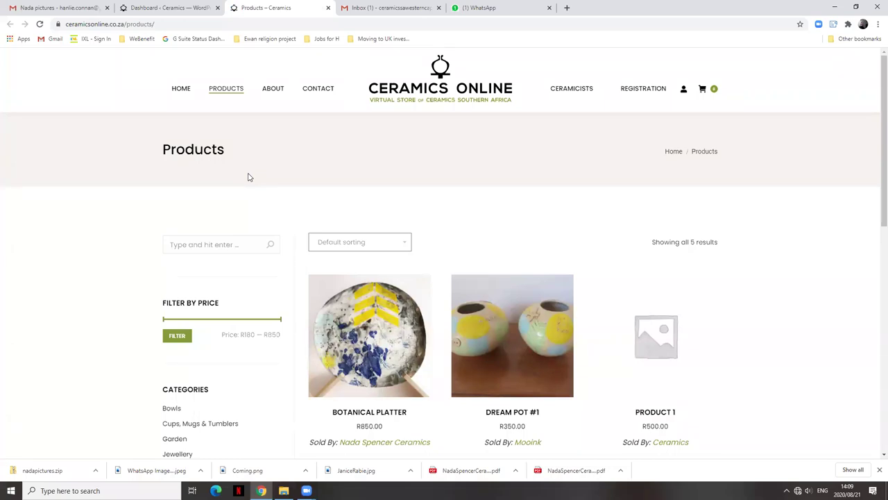
{"action": "left_click", "coordinate": [184, 90]}
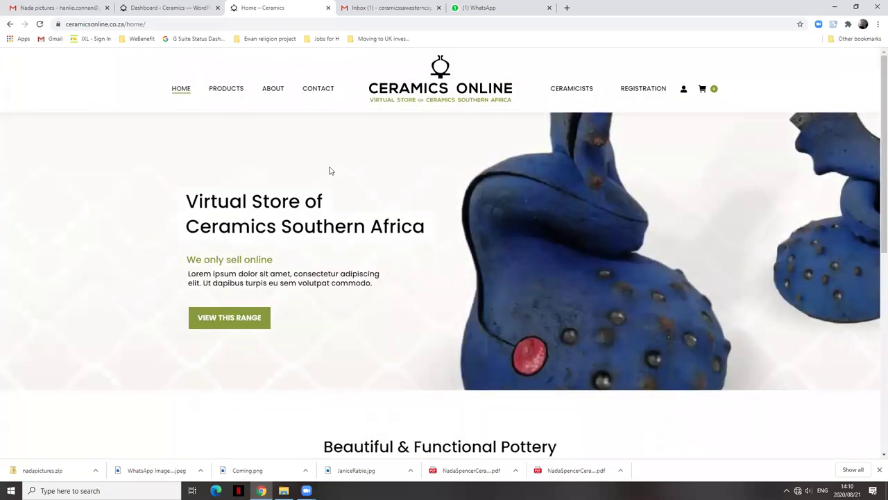
{"action": "scroll", "coordinate": [656, 261], "scroll_direction": "down", "scroll_amount": 5}
{"action": "scroll", "coordinate": [645, 257], "scroll_direction": "up", "scroll_amount": 5}
{"action": "scroll", "coordinate": [664, 265], "scroll_direction": "down", "scroll_amount": 9}
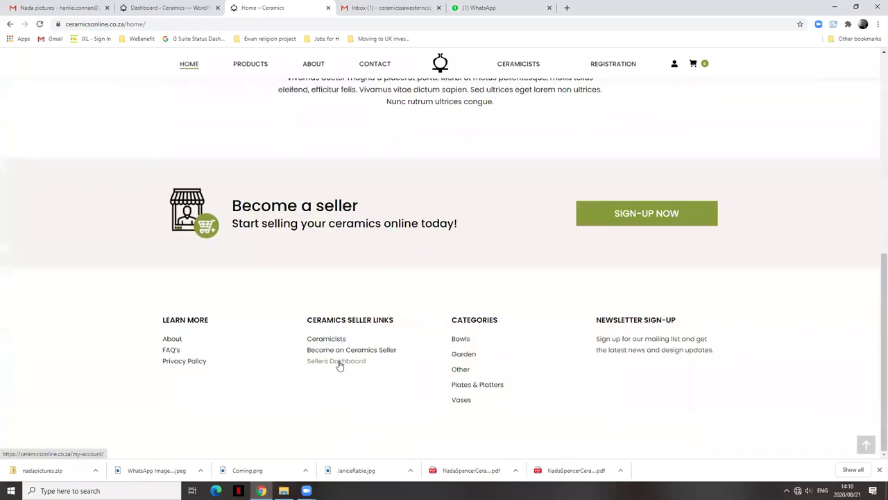
{"action": "scroll", "coordinate": [437, 225], "scroll_direction": "up", "scroll_amount": 9}
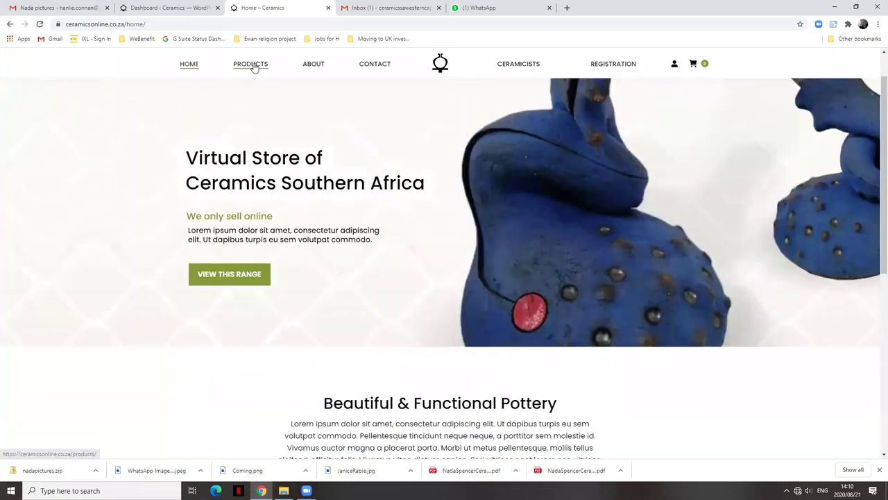
{"action": "left_click", "coordinate": [252, 65]}
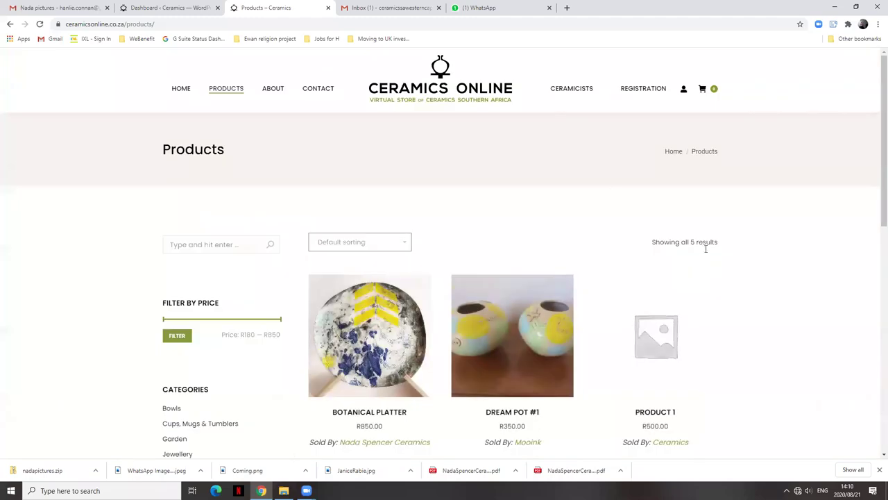
{"action": "scroll", "coordinate": [687, 218], "scroll_direction": "down", "scroll_amount": 3}
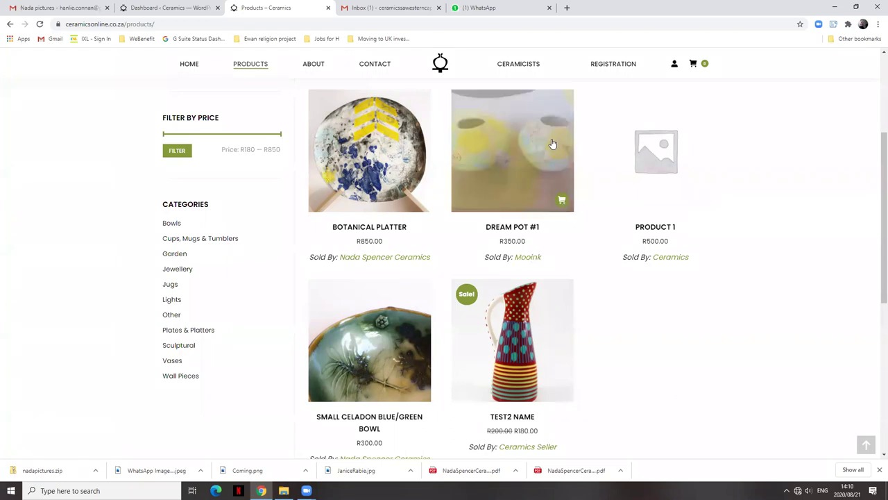
Open the Ceramicists page from the storefront's top navigation.
{"action": "left_click", "coordinate": [516, 65]}
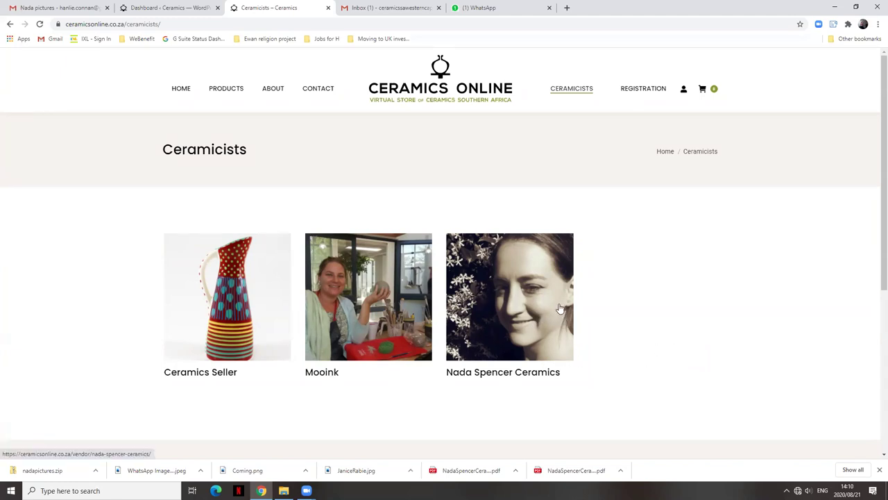
Open the third ceramicist's vendor page and scroll to Botanical Platter and Small Celadon Blue/Green Bowl.
{"action": "left_click", "coordinate": [493, 316]}
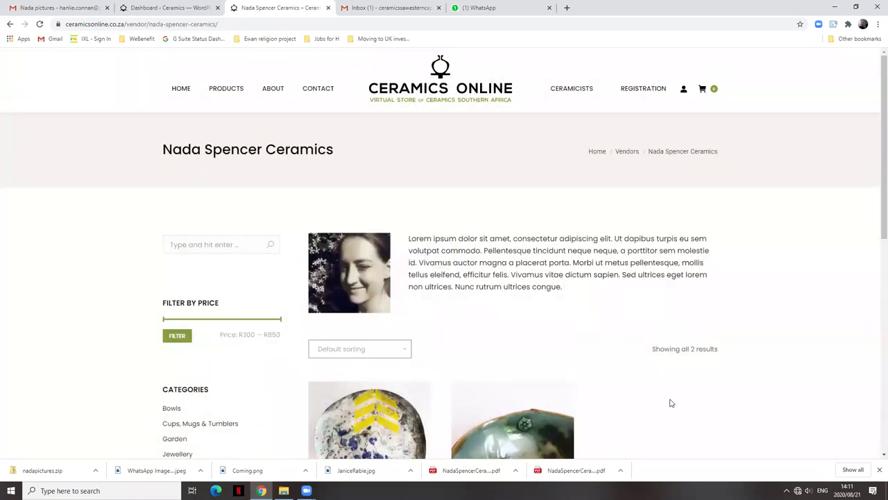
{"action": "scroll", "coordinate": [694, 417], "scroll_direction": "down", "scroll_amount": 2}
{"action": "scroll", "coordinate": [624, 417], "scroll_direction": "up", "scroll_amount": 2}
{"action": "scroll", "coordinate": [615, 298], "scroll_direction": "down", "scroll_amount": 1}
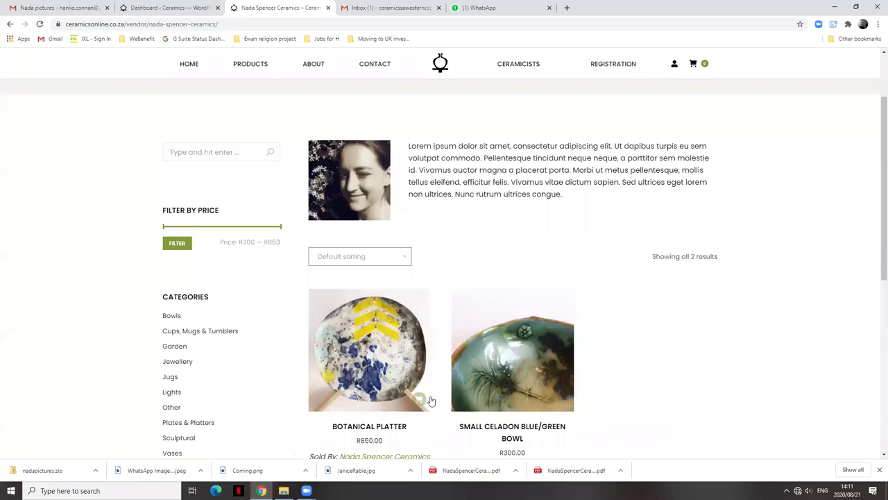
{"action": "scroll", "coordinate": [645, 383], "scroll_direction": "down", "scroll_amount": 1}
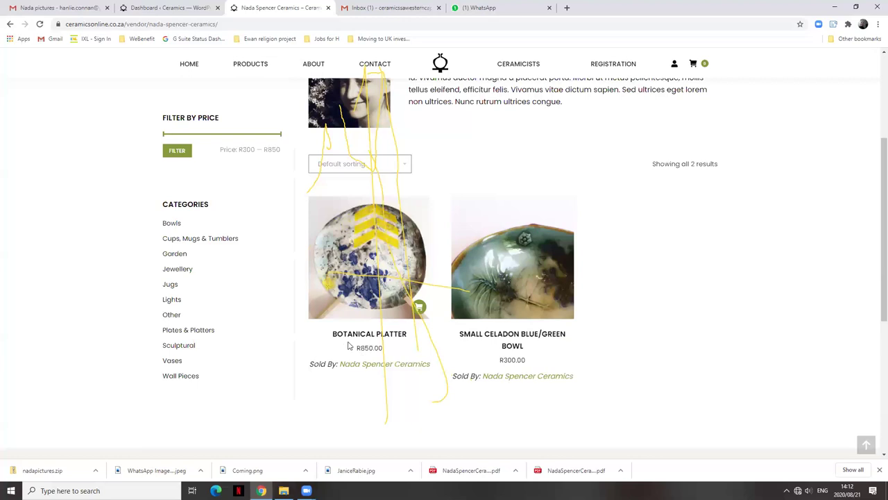
Open the Botanical Platter product page and scroll through its details.
{"action": "left_click", "coordinate": [354, 338]}
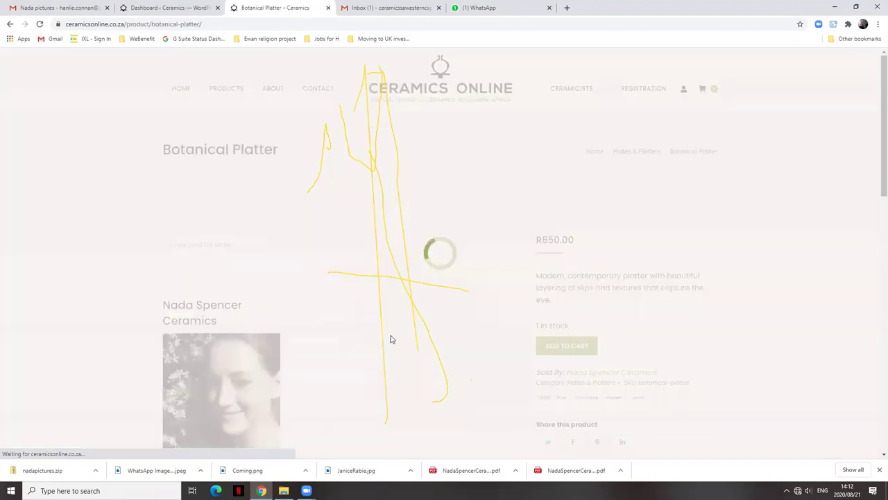
{"action": "scroll", "coordinate": [749, 342], "scroll_direction": "down", "scroll_amount": 2}
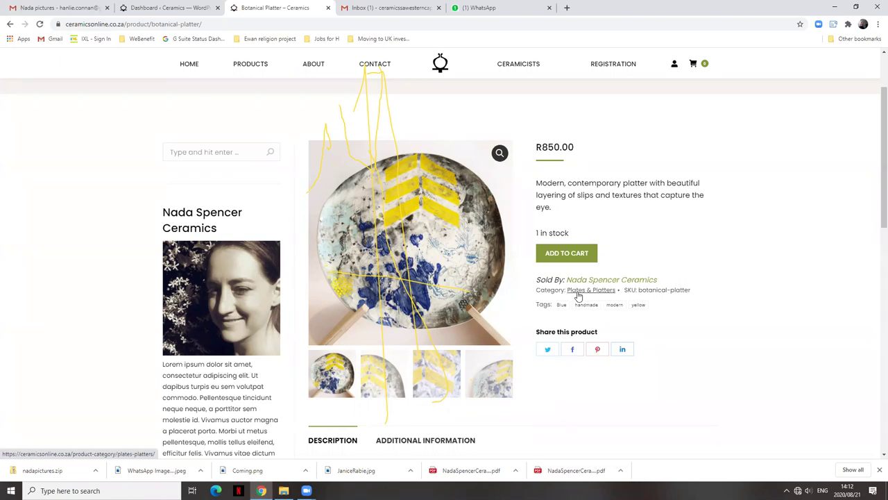
{"action": "scroll", "coordinate": [704, 356], "scroll_direction": "down", "scroll_amount": 1}
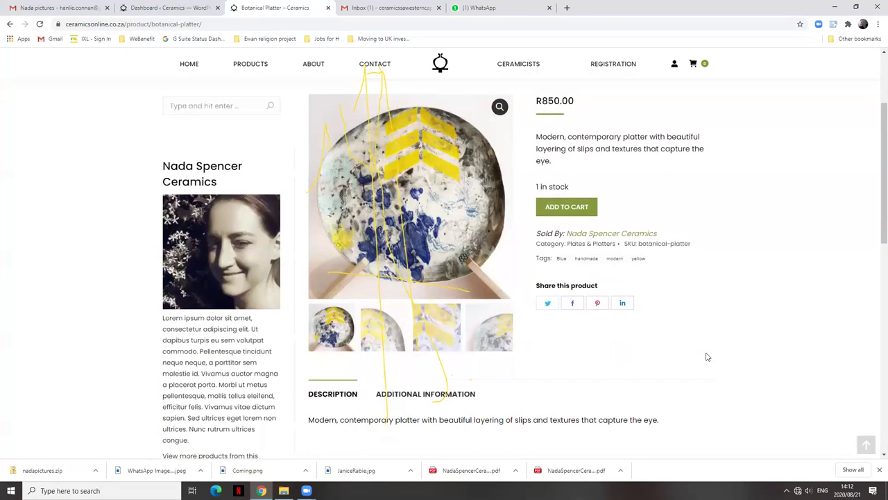
{"action": "scroll", "coordinate": [704, 356], "scroll_direction": "down", "scroll_amount": 3}
{"action": "scroll", "coordinate": [546, 301], "scroll_direction": "up", "scroll_amount": 1}
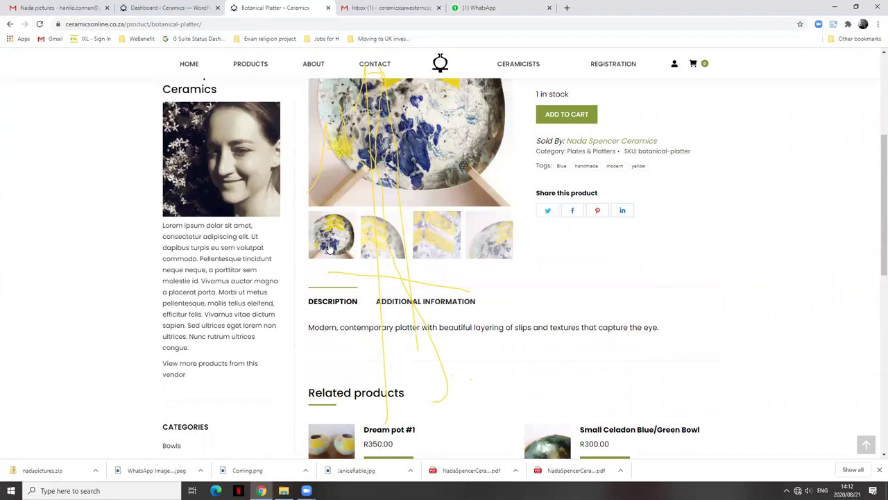
View the platter's second, third and fourth gallery photos, then return to the Dashboard tab.
{"action": "left_click", "coordinate": [366, 241]}
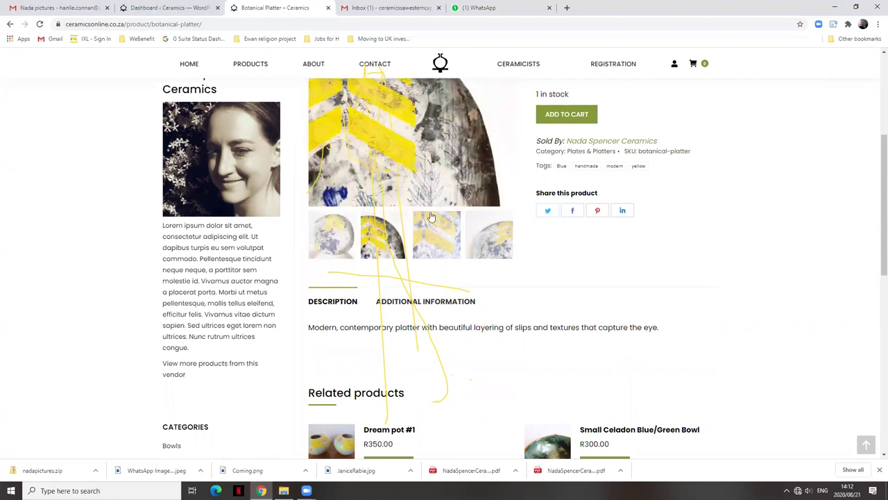
{"action": "scroll", "coordinate": [707, 259], "scroll_direction": "up", "scroll_amount": 1}
{"action": "scroll", "coordinate": [706, 260], "scroll_direction": "up", "scroll_amount": 1}
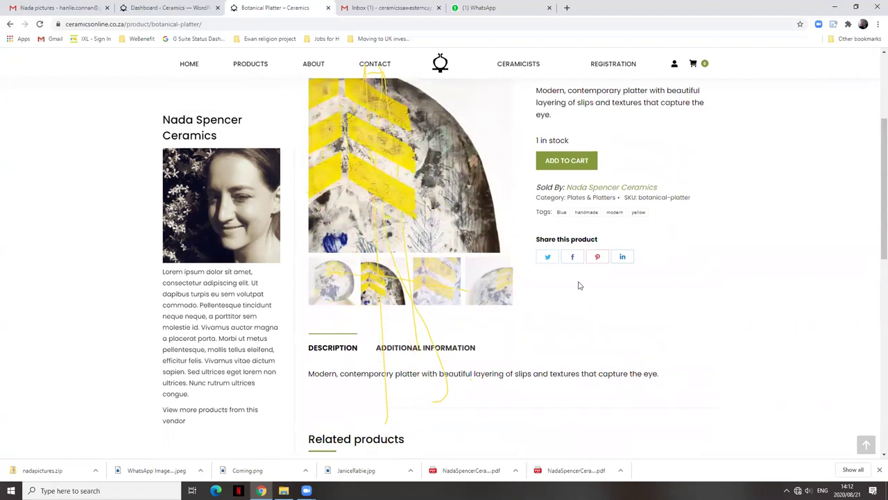
{"action": "left_click", "coordinate": [438, 286]}
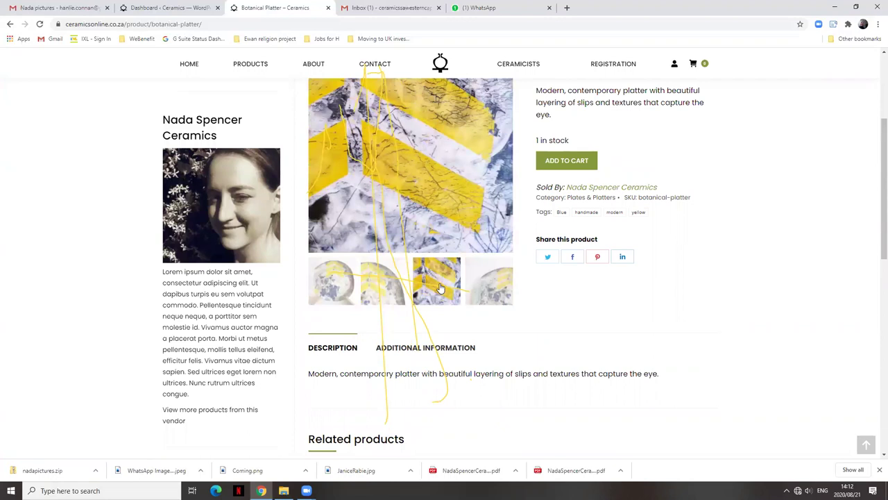
{"action": "left_click", "coordinate": [499, 292]}
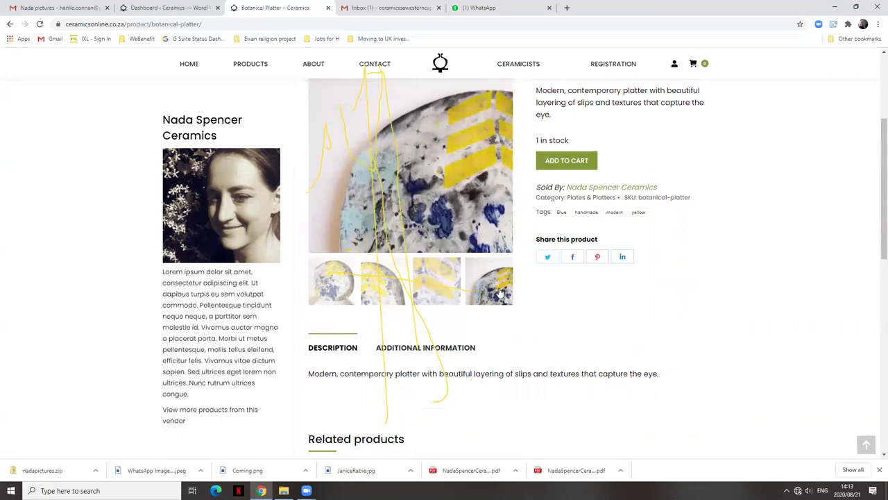
{"action": "scroll", "coordinate": [682, 313], "scroll_direction": "down", "scroll_amount": 1}
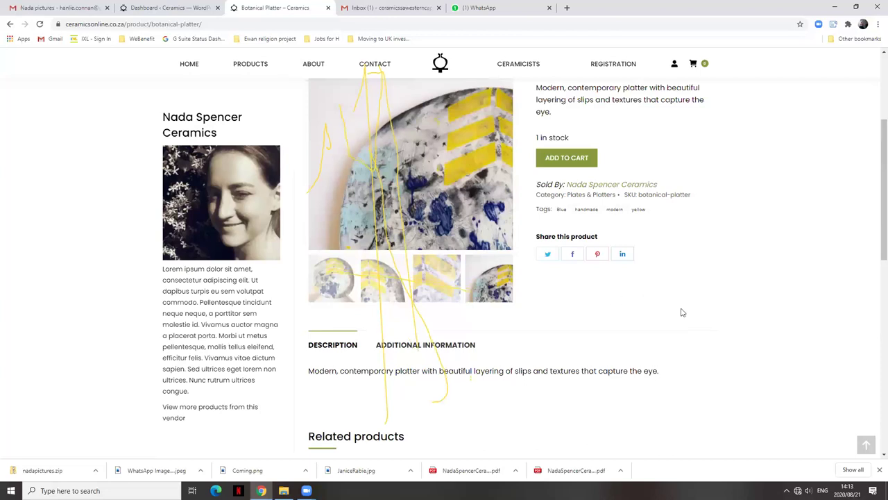
{"action": "scroll", "coordinate": [682, 312], "scroll_direction": "down", "scroll_amount": 1}
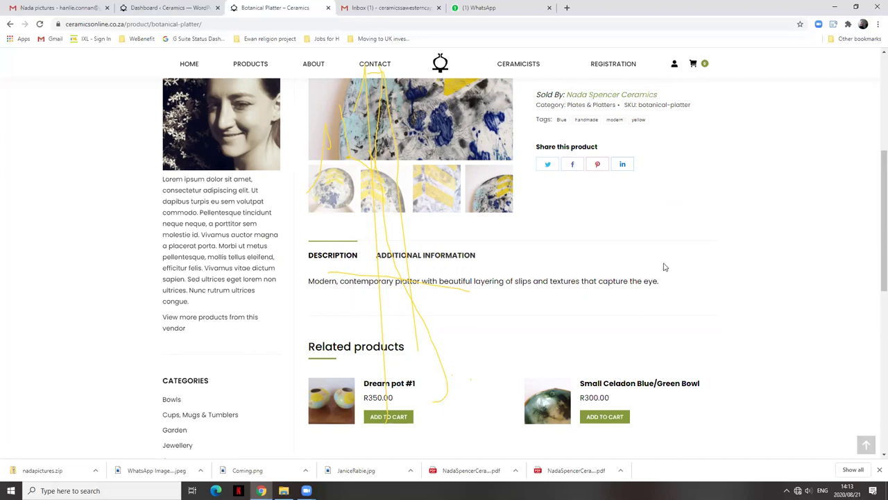
{"action": "scroll", "coordinate": [658, 267], "scroll_direction": "down", "scroll_amount": 1}
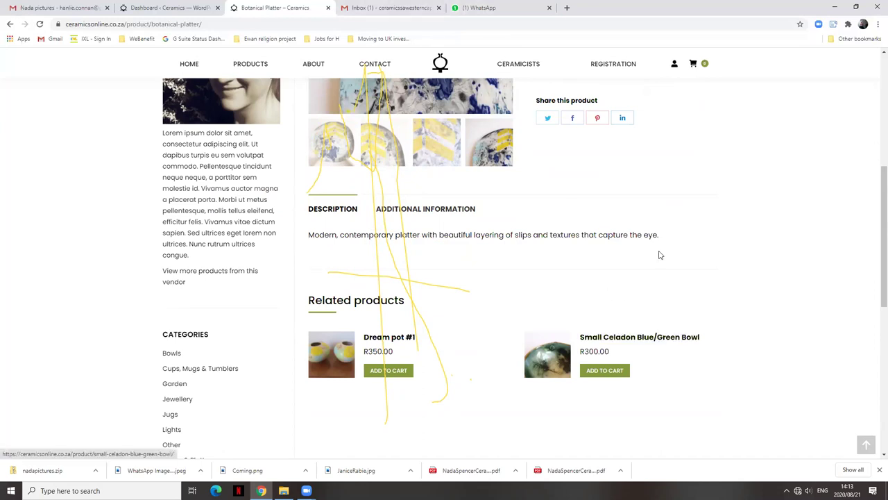
{"action": "scroll", "coordinate": [714, 274], "scroll_direction": "up", "scroll_amount": 3}
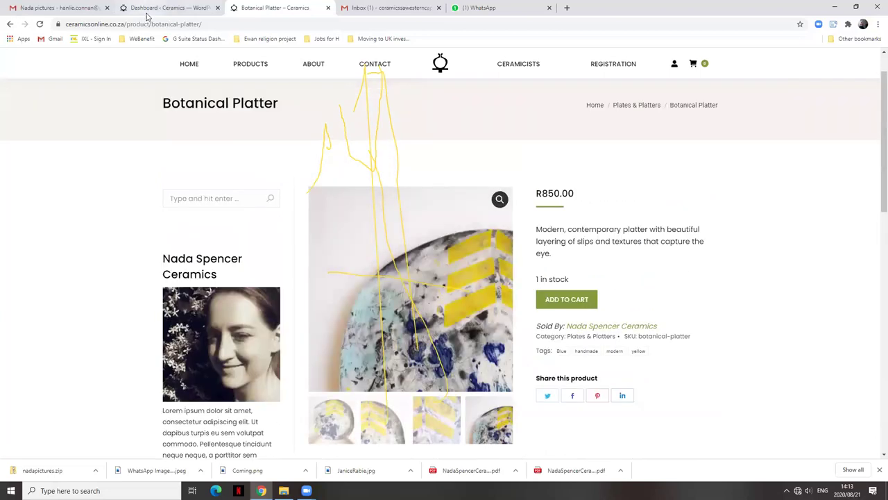
{"action": "left_click", "coordinate": [170, 7]}
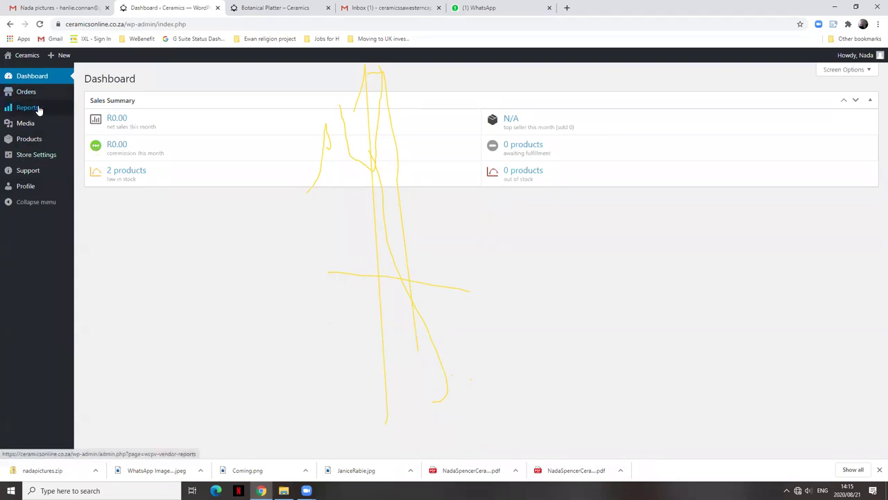
{"action": "mouse_move", "coordinate": [31, 141]}
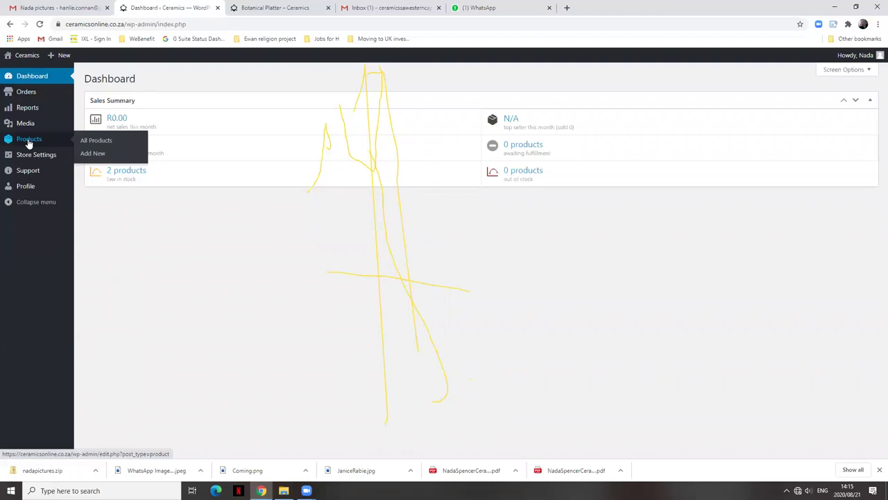
Add a new product named 'Sea urchin bowl' and place the cursor in the description editor.
{"action": "left_click", "coordinate": [99, 156]}
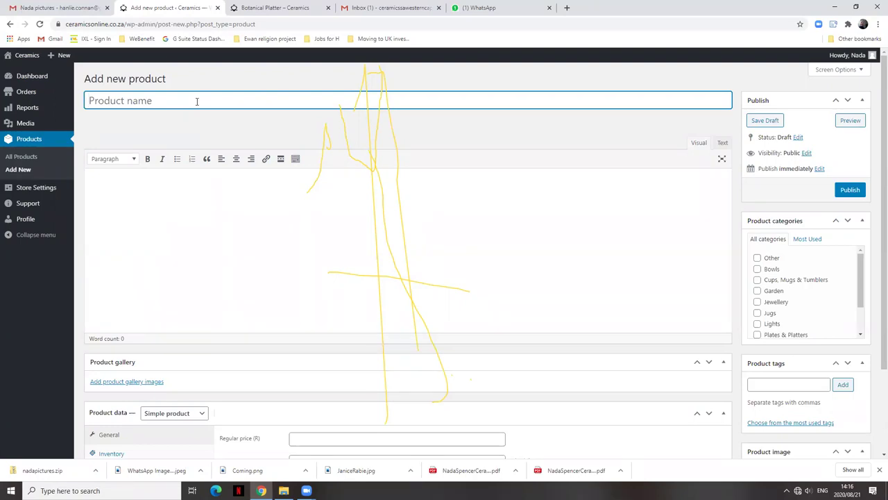
{"action": "type", "text": "Sea urchin bowl"}
{"action": "left_click", "coordinate": [252, 201]}
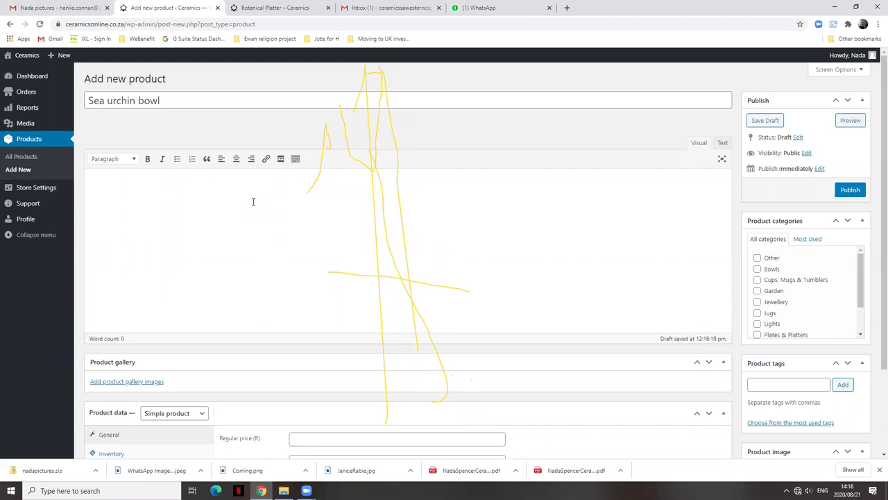
Type the description 'Handmade sea urchin bowl with textured tenticles'.
{"action": "type", "text": "Handmade"}
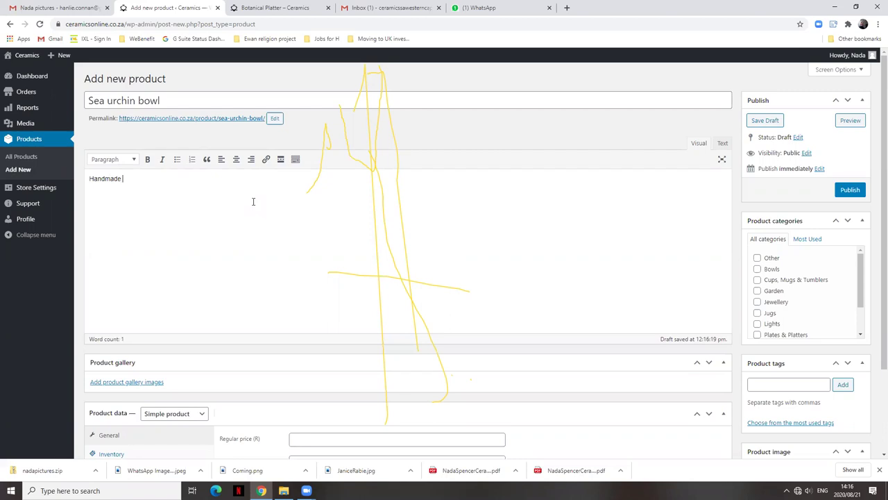
{"action": "type", "text": " sea urgh"}
{"action": "key", "text": "BackSpace"}
{"action": "key", "text": "BackSpace"}
{"action": "type", "text": "chin n"}
{"action": "type", "text": "owl with textured tentaacels"}
{"action": "key", "text": "BackSpace"}
{"action": "key", "text": "BackSpace"}
{"action": "key", "text": "BackSpace"}
{"action": "key", "text": "BackSpace"}
{"action": "key", "text": "BackSpace"}
{"action": "type", "text": "icles"}
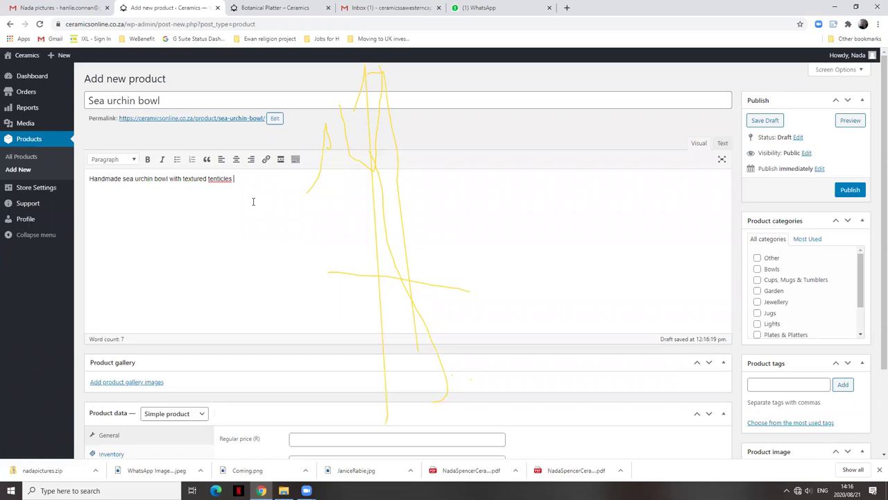
Correct 'tenticles' to 'tentacles' and finish with 'and a lovely green glaze inside'.
{"action": "right_click", "coordinate": [219, 180]}
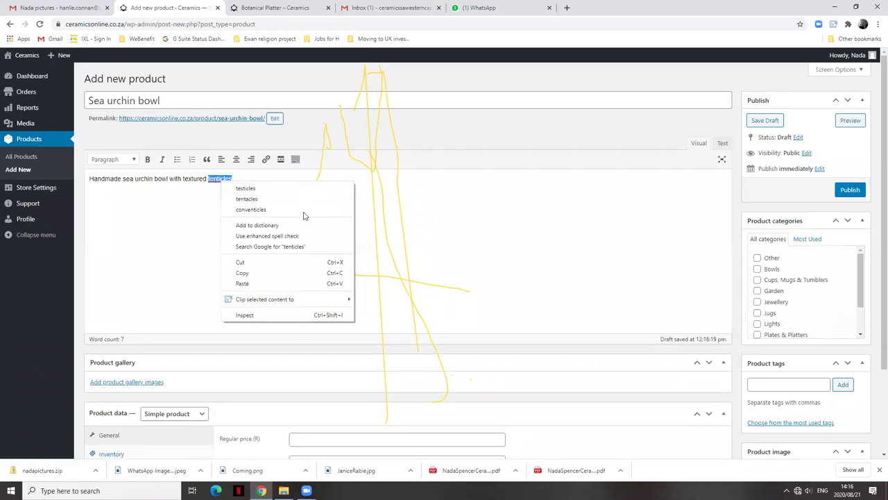
{"action": "left_click", "coordinate": [271, 198]}
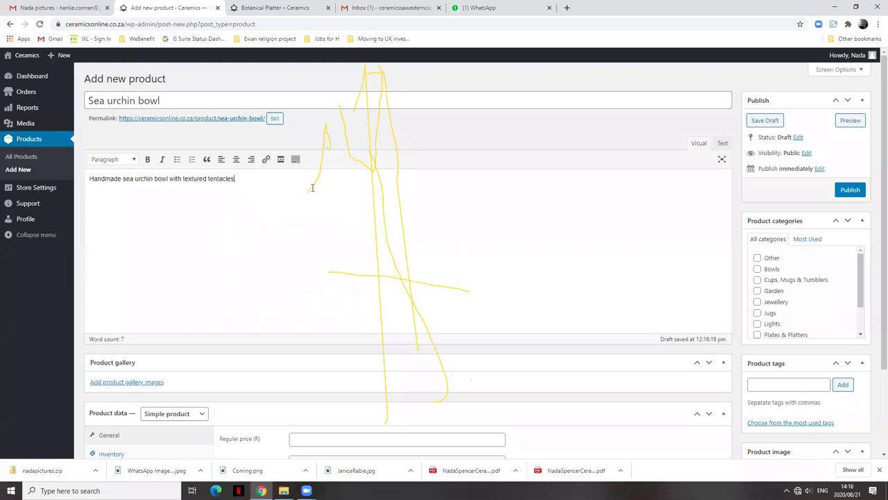
{"action": "type", "text": "and a lovely green glaze inside"}
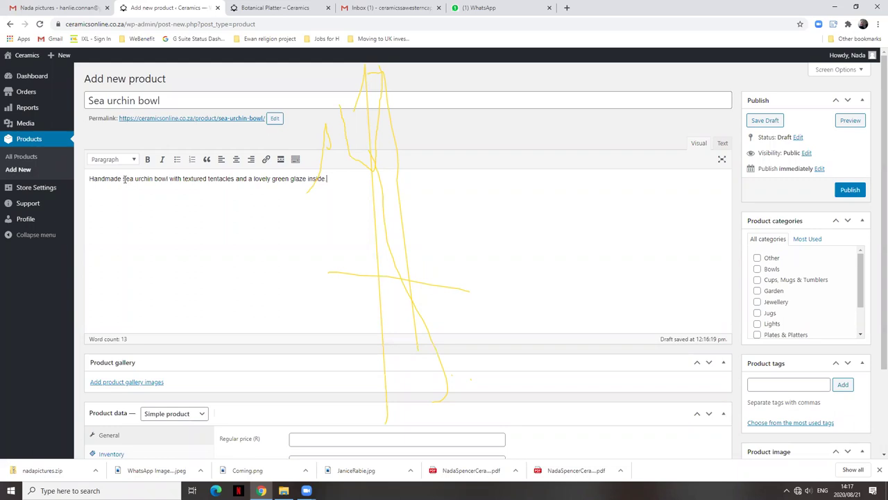
{"action": "left_click", "coordinate": [123, 179]}
Bold the words 'sea urchin' in the product description.
{"action": "double_click", "coordinate": [126, 179]}
{"action": "left_click_drag", "start_coordinate": [140, 177], "coordinate": [155, 179]}
{"action": "left_click", "coordinate": [146, 159]}
{"action": "left_click", "coordinate": [134, 196]}
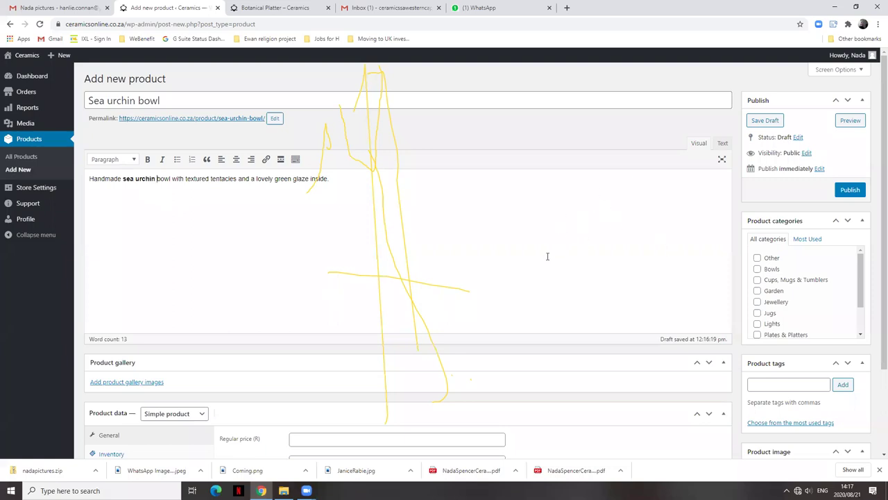
{"action": "scroll", "coordinate": [587, 252], "scroll_direction": "down", "scroll_amount": 1}
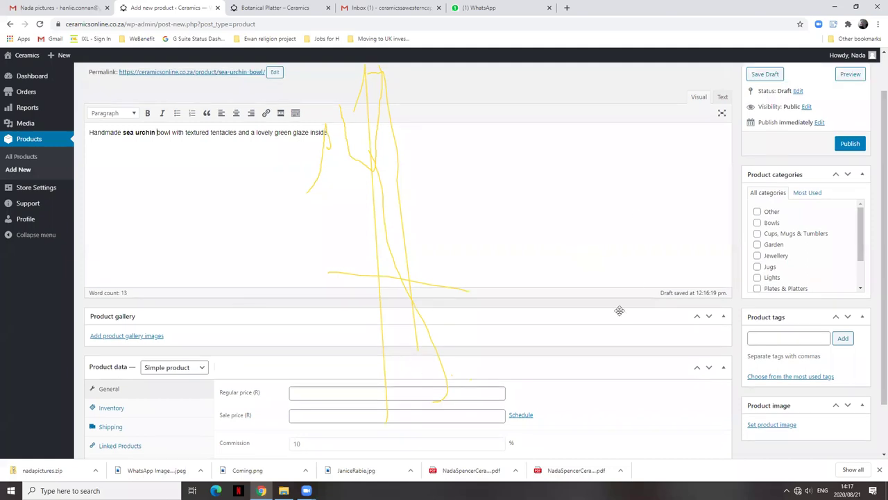
{"action": "scroll", "coordinate": [620, 311], "scroll_direction": "down", "scroll_amount": 2}
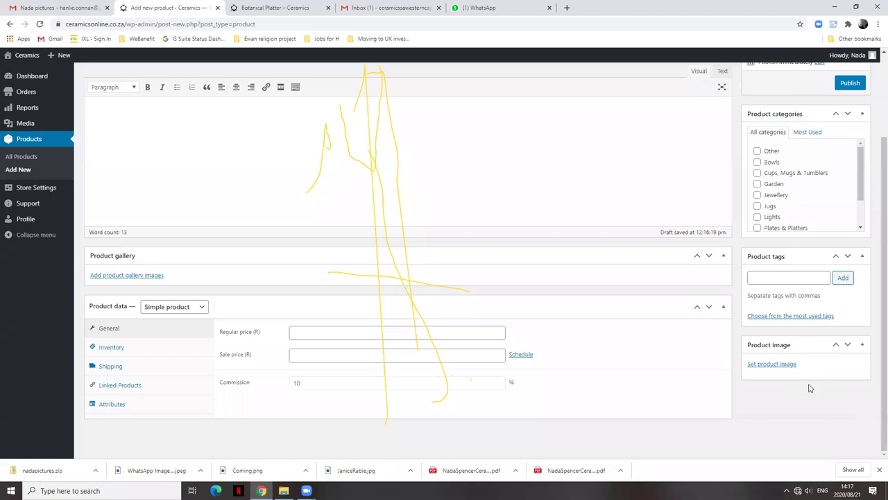
Upload MainPic from the Desktop photos folder and set it as the product image.
{"action": "left_click", "coordinate": [776, 365]}
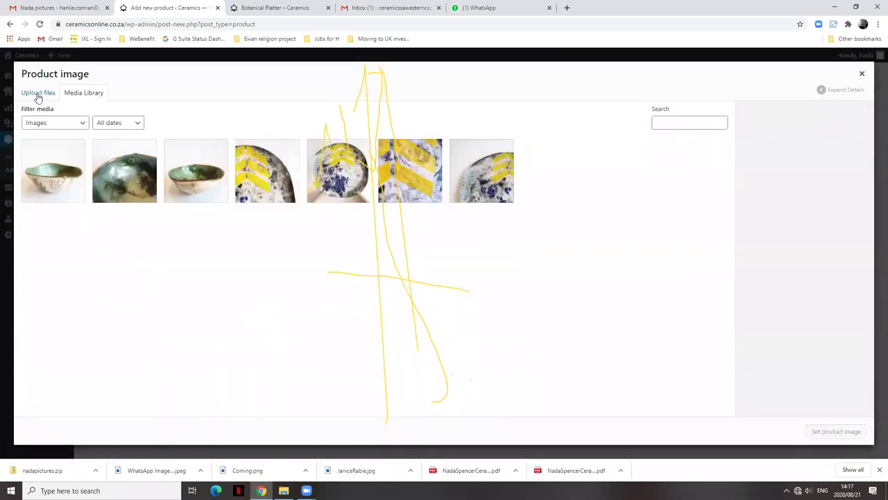
{"action": "left_click", "coordinate": [40, 95]}
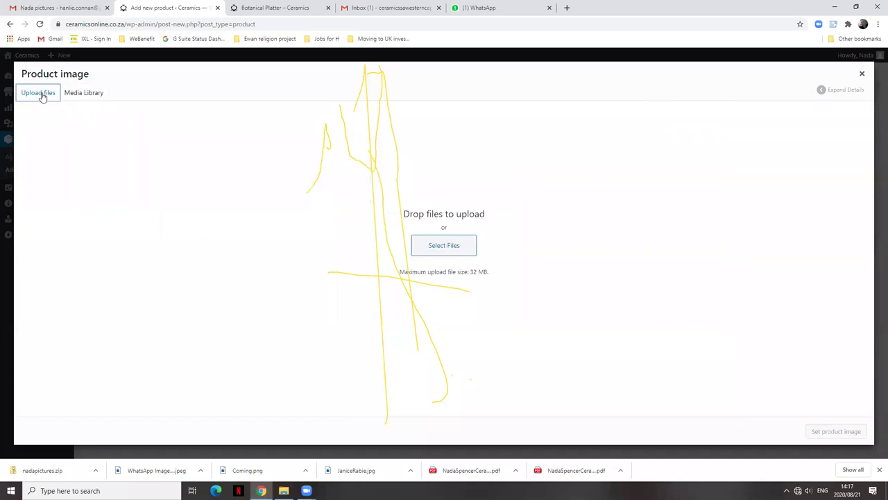
{"action": "left_click", "coordinate": [445, 247]}
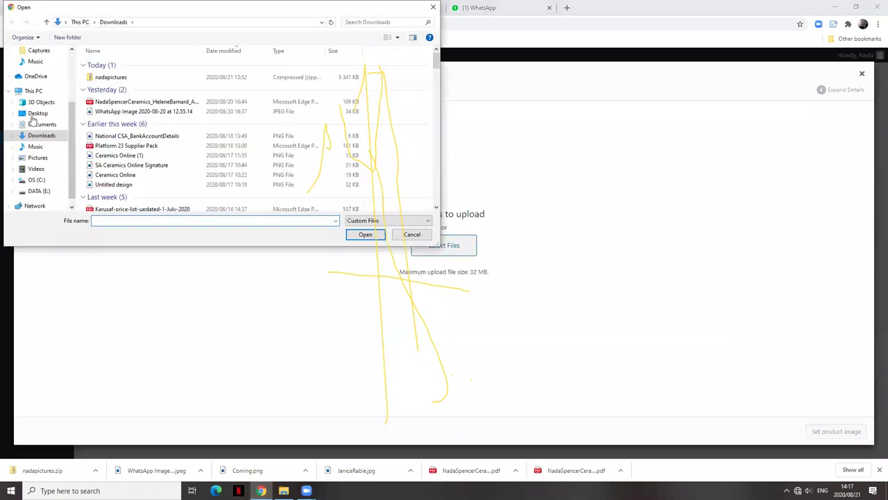
{"action": "left_click", "coordinate": [38, 114]}
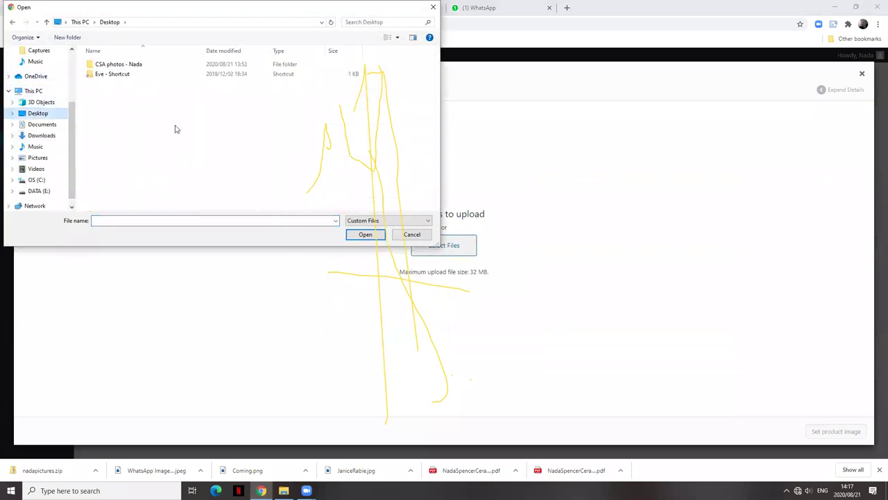
{"action": "double_click", "coordinate": [109, 64]}
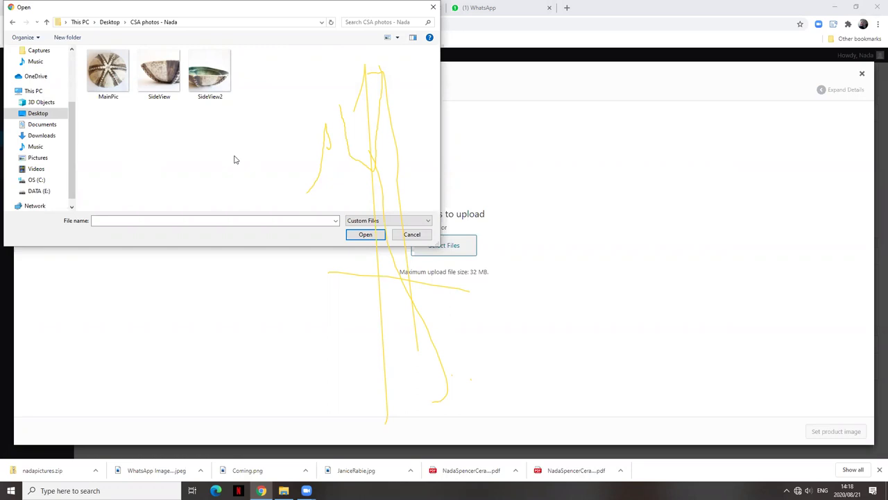
{"action": "left_click", "coordinate": [114, 84]}
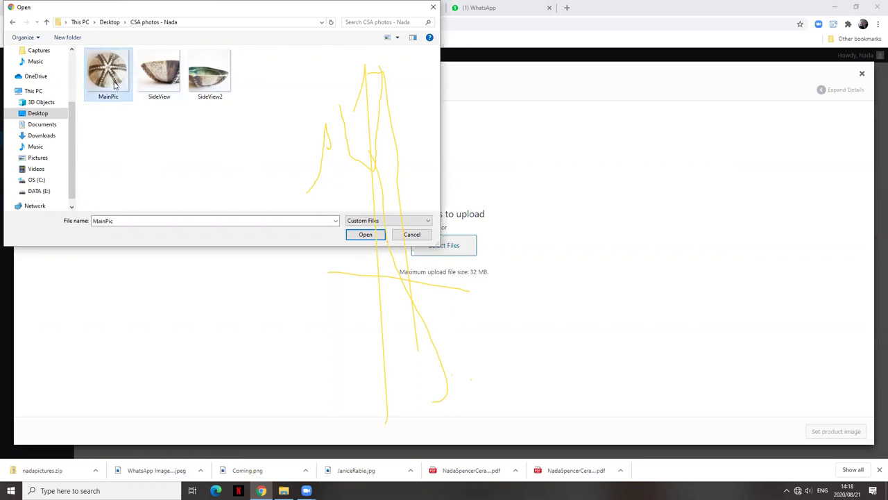
{"action": "left_click", "coordinate": [365, 235]}
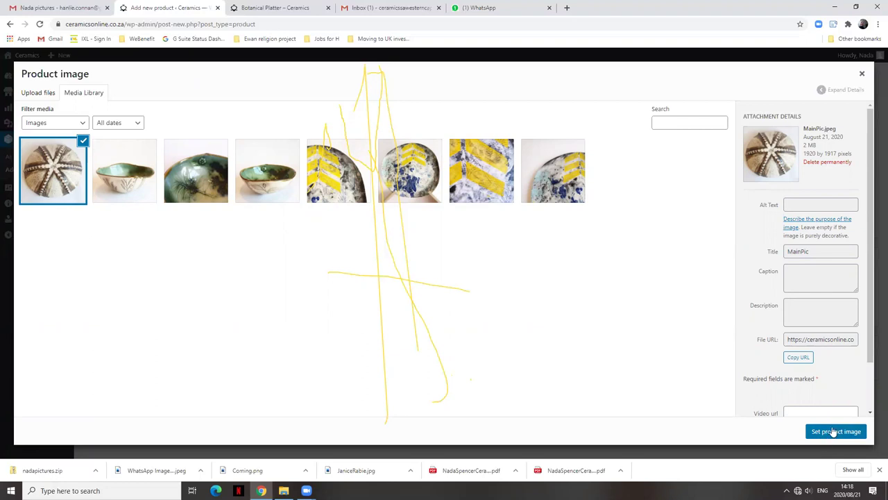
{"action": "left_click", "coordinate": [833, 431]}
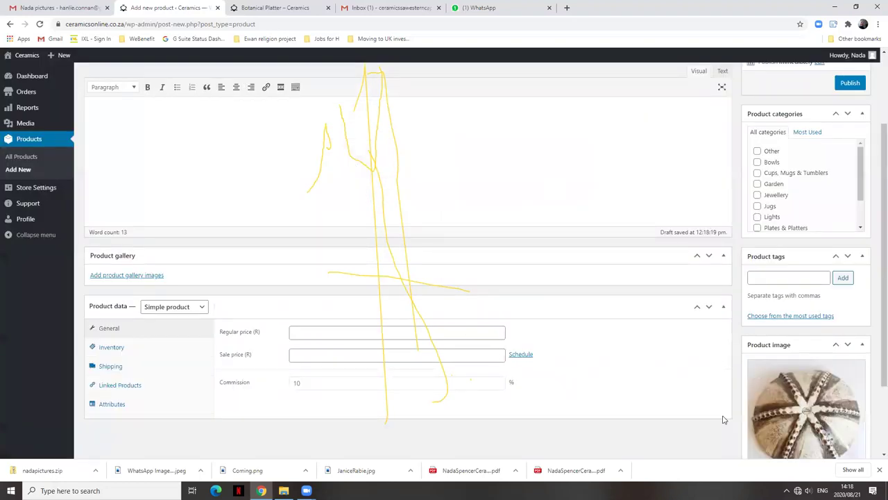
Upload the SideView and SideView2 photos and add them to the product gallery.
{"action": "scroll", "coordinate": [865, 396], "scroll_direction": "down", "scroll_amount": 2}
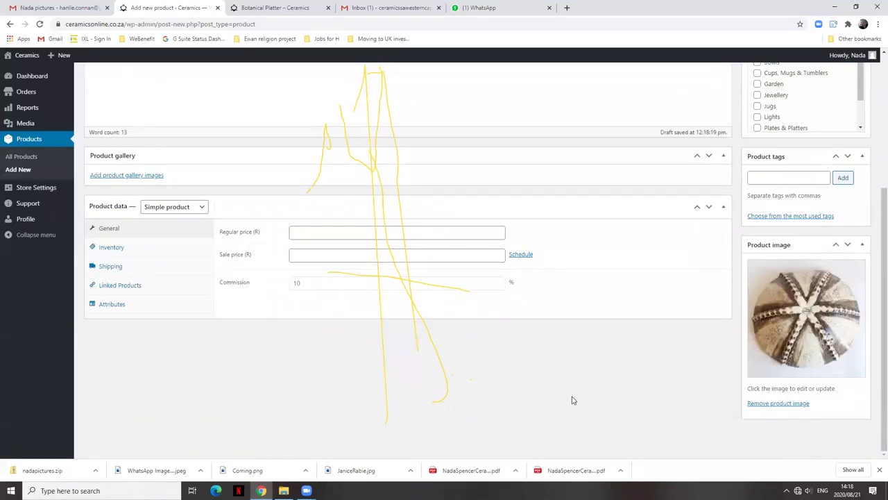
{"action": "scroll", "coordinate": [569, 378], "scroll_direction": "up", "scroll_amount": 2}
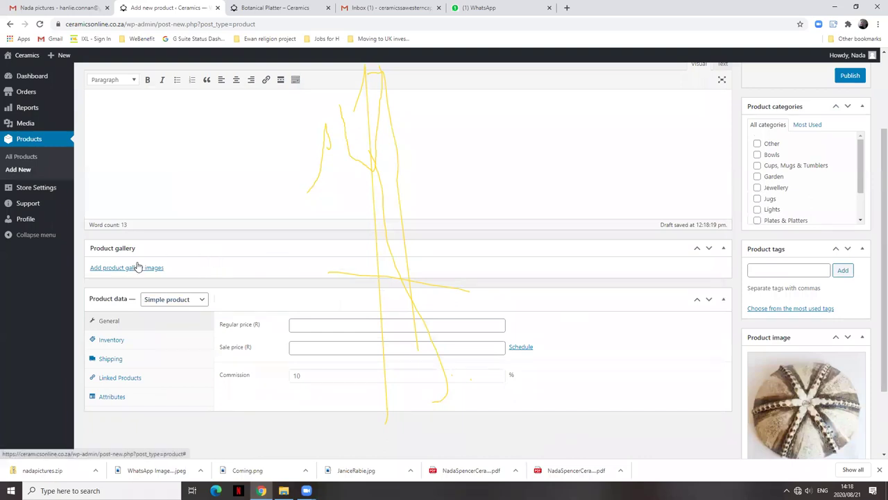
{"action": "left_click", "coordinate": [135, 268]}
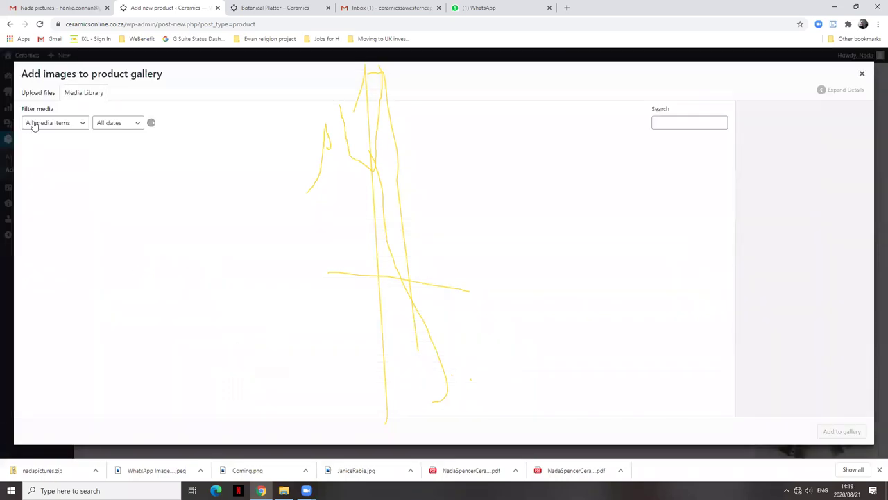
{"action": "left_click", "coordinate": [43, 95]}
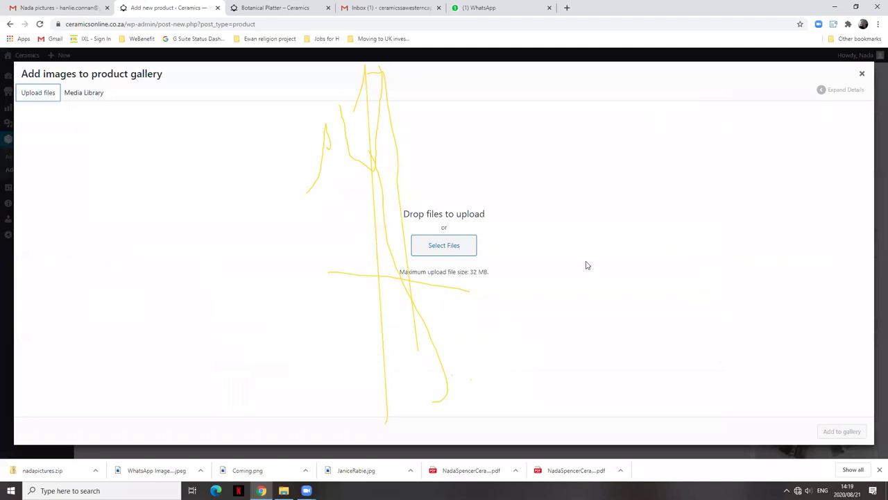
{"action": "left_click", "coordinate": [435, 246]}
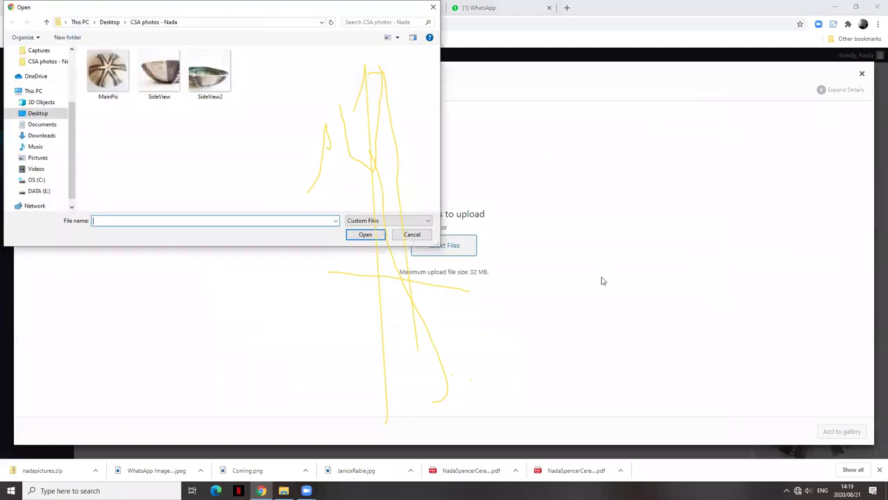
{"action": "left_click", "coordinate": [159, 71]}
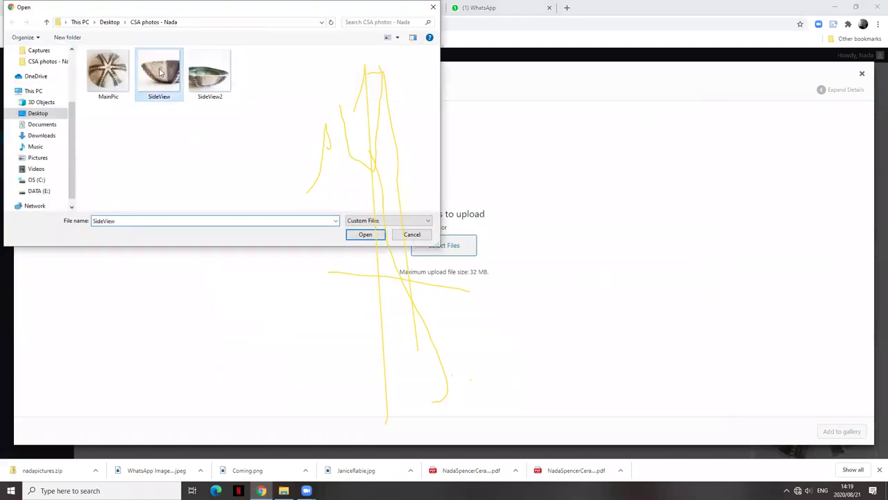
{"action": "left_click", "coordinate": [209, 77], "text": "ctrl"}
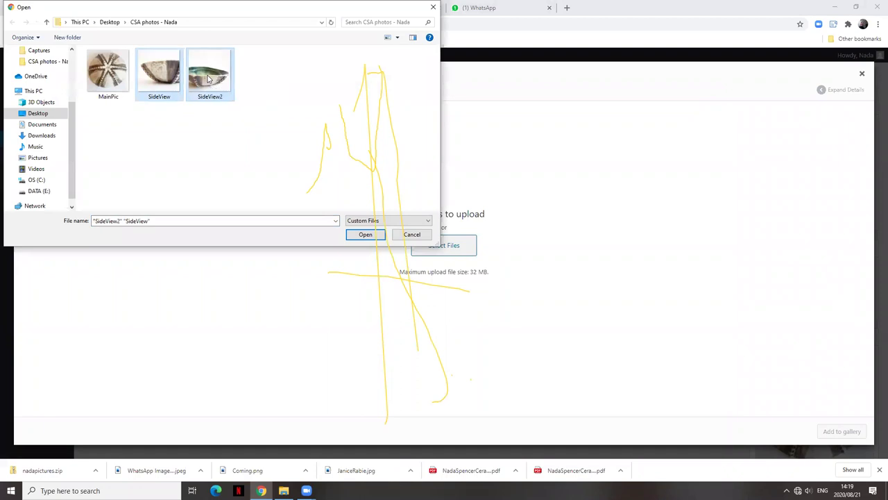
{"action": "left_click", "coordinate": [364, 235]}
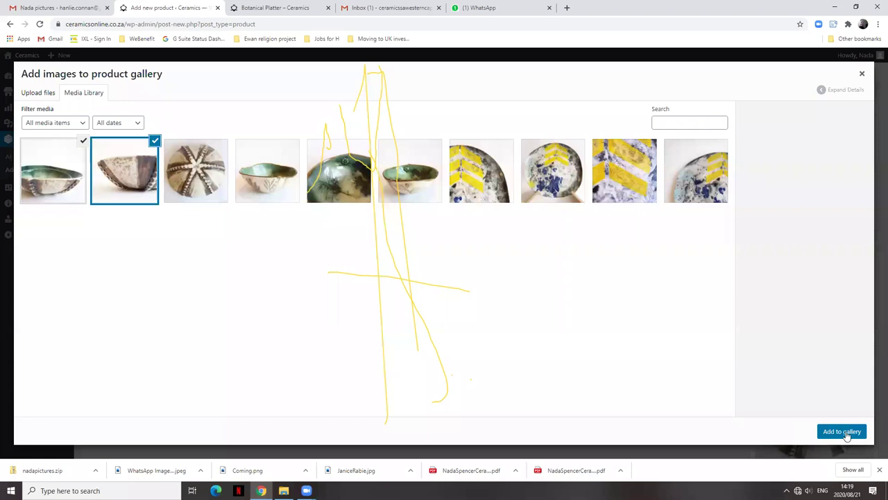
{"action": "left_click", "coordinate": [846, 433]}
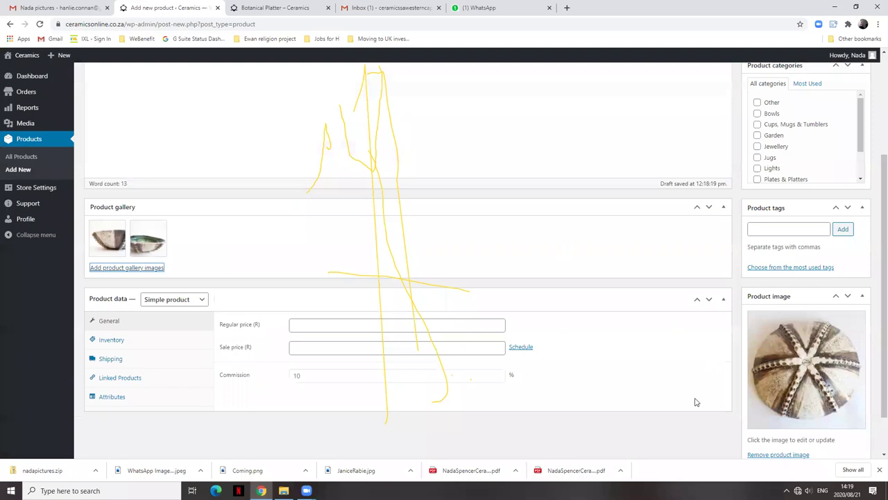
{"action": "scroll", "coordinate": [688, 430], "scroll_direction": "down", "scroll_amount": 1}
{"action": "scroll", "coordinate": [688, 429], "scroll_direction": "up", "scroll_amount": 2}
{"action": "scroll", "coordinate": [688, 428], "scroll_direction": "down", "scroll_amount": 2}
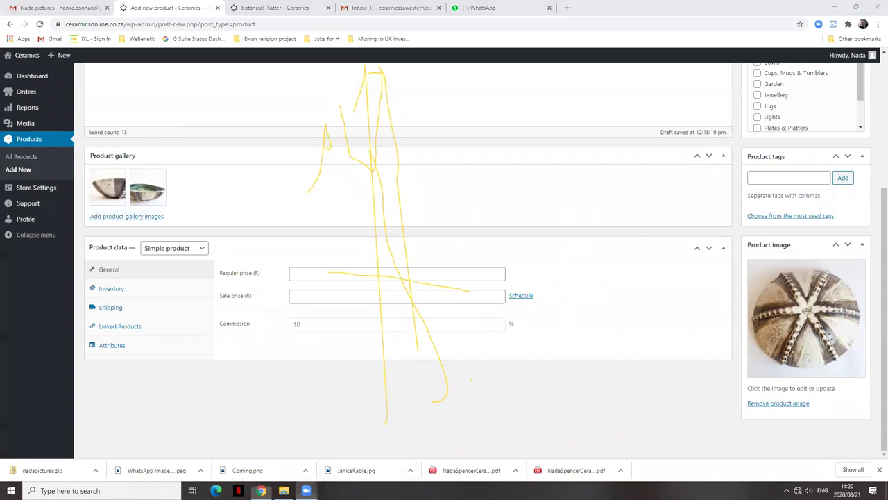
{"action": "mouse_move", "coordinate": [306, 490]}
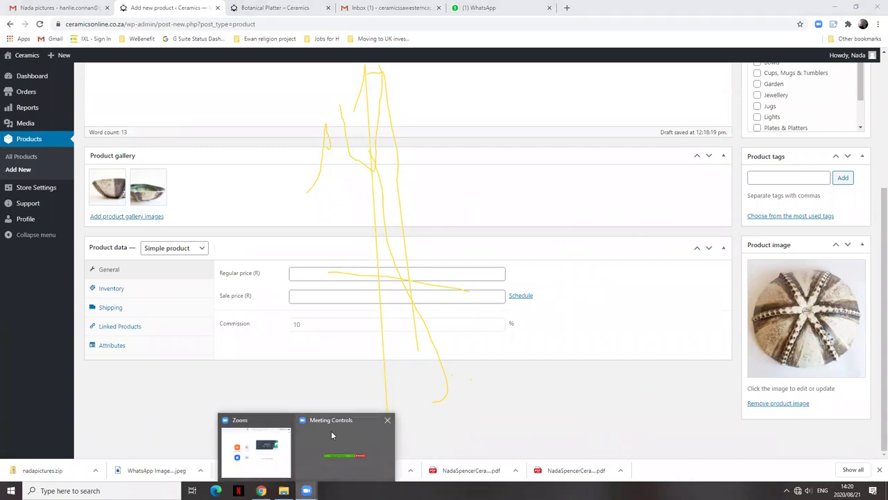
{"action": "mouse_move", "coordinate": [341, 435]}
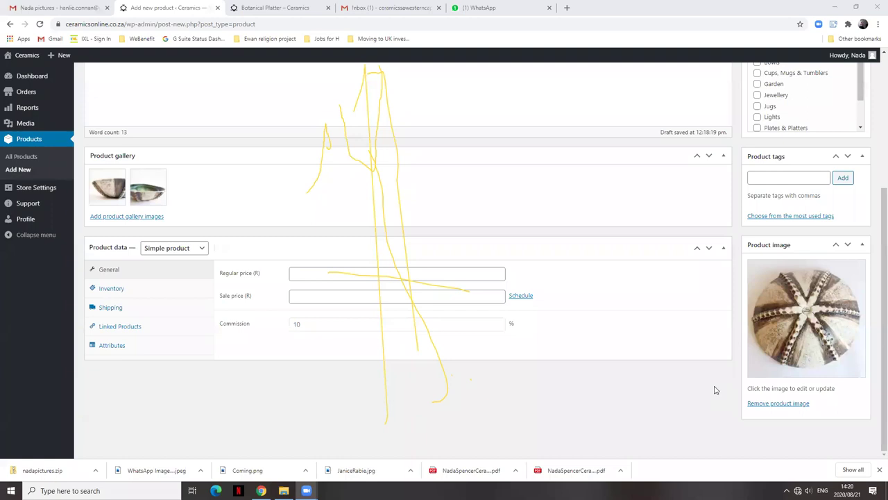
{"action": "scroll", "coordinate": [716, 390], "scroll_direction": "up", "scroll_amount": 2}
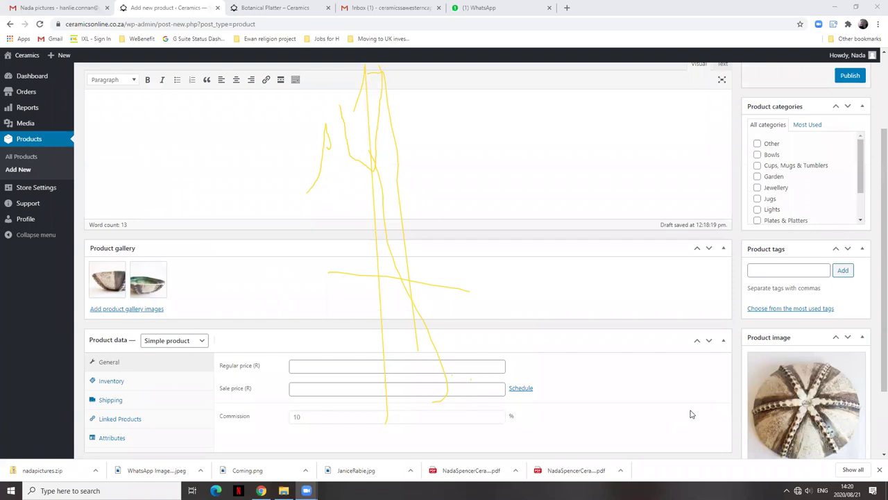
{"action": "scroll", "coordinate": [724, 421], "scroll_direction": "up", "scroll_amount": 1}
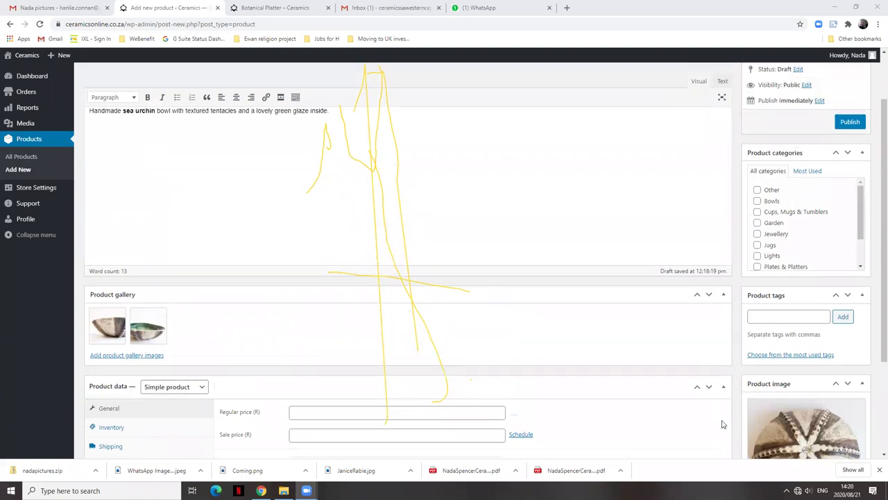
{"action": "scroll", "coordinate": [722, 418], "scroll_direction": "down", "scroll_amount": 3}
{"action": "scroll", "coordinate": [722, 418], "scroll_direction": "up", "scroll_amount": 1}
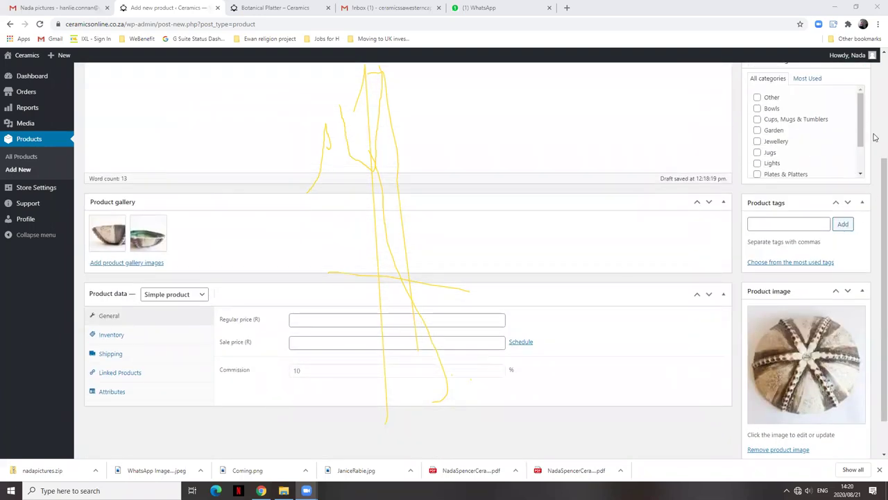
{"action": "scroll", "coordinate": [632, 362], "scroll_direction": "up", "scroll_amount": 3}
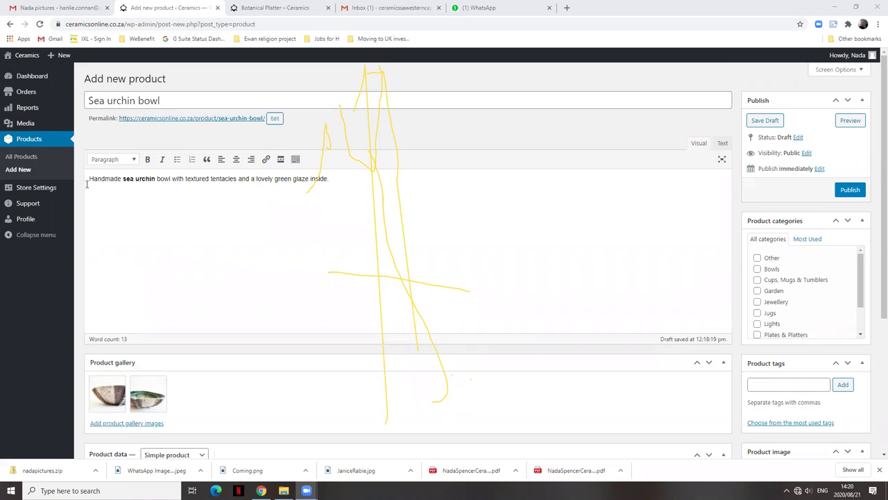
{"action": "left_click_drag", "start_coordinate": [89, 179], "coordinate": [331, 185]}
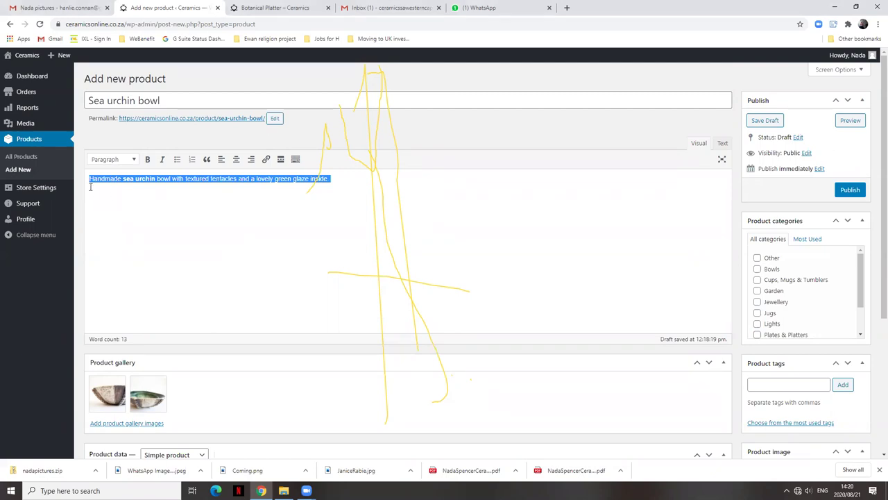
{"action": "left_click", "coordinate": [159, 190]}
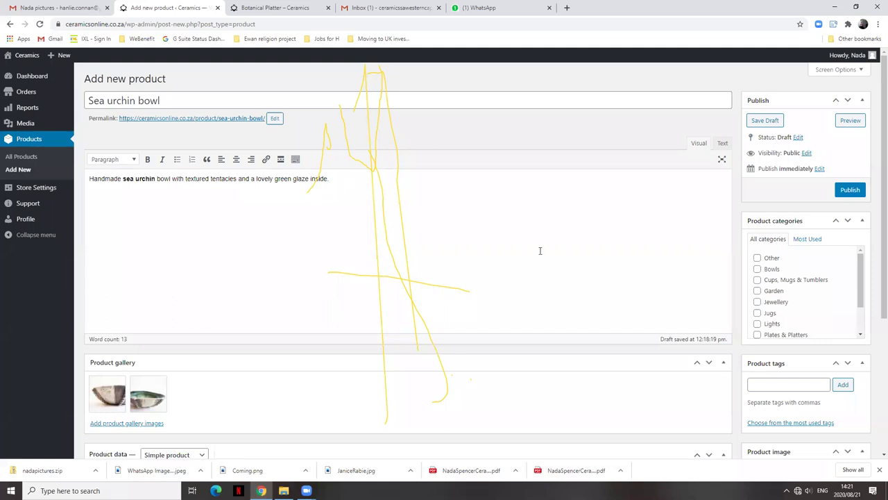
{"action": "scroll", "coordinate": [540, 250], "scroll_direction": "down", "scroll_amount": 3}
{"action": "scroll", "coordinate": [583, 300], "scroll_direction": "down", "scroll_amount": 1}
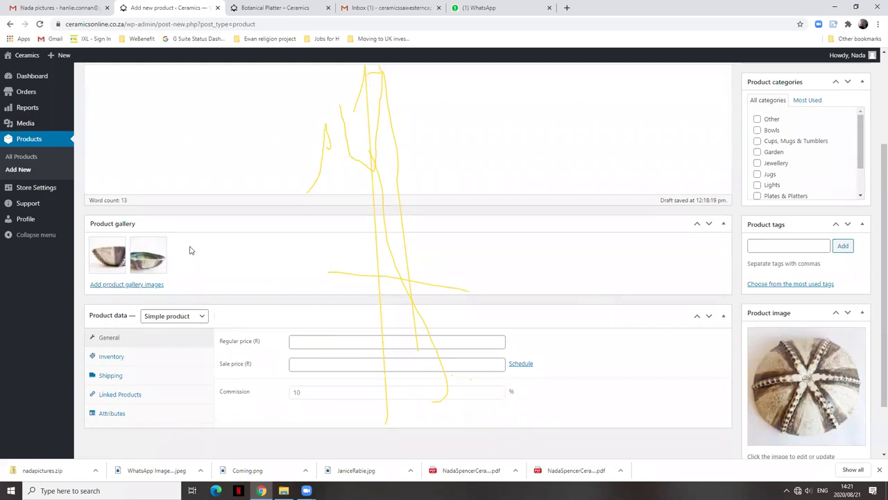
{"action": "mouse_move", "coordinate": [102, 249]}
{"action": "scroll", "coordinate": [668, 268], "scroll_direction": "down", "scroll_amount": 1}
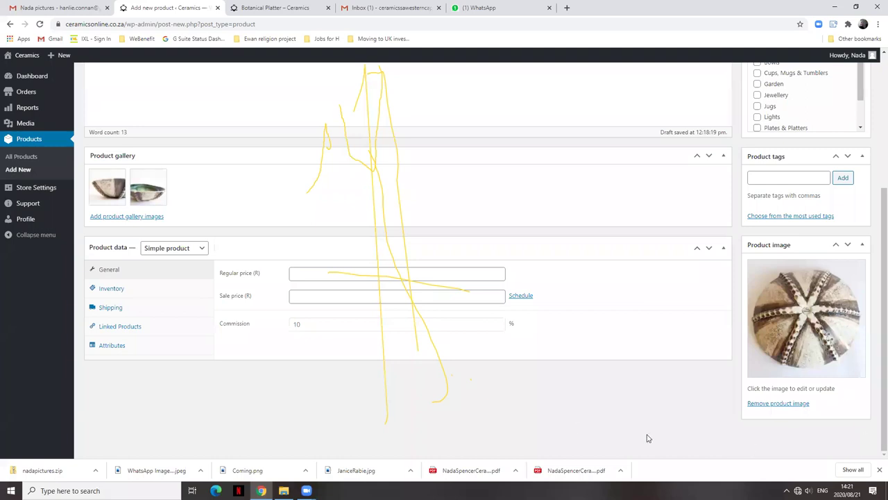
{"action": "scroll", "coordinate": [670, 425], "scroll_direction": "up", "scroll_amount": 3}
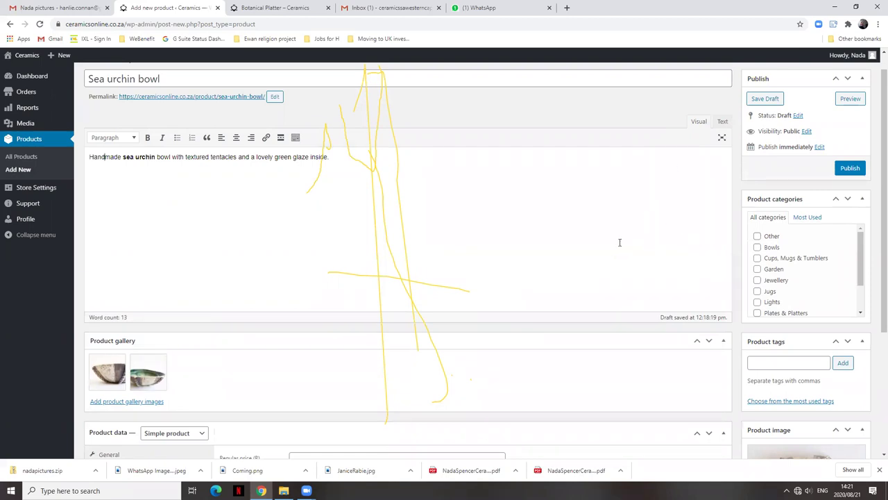
{"action": "scroll", "coordinate": [680, 262], "scroll_direction": "up", "scroll_amount": 1}
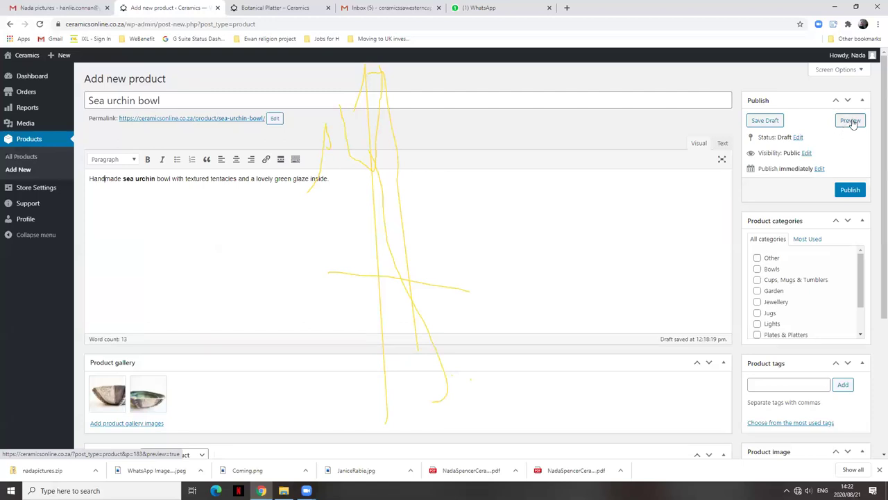
{"action": "left_click", "coordinate": [852, 121]}
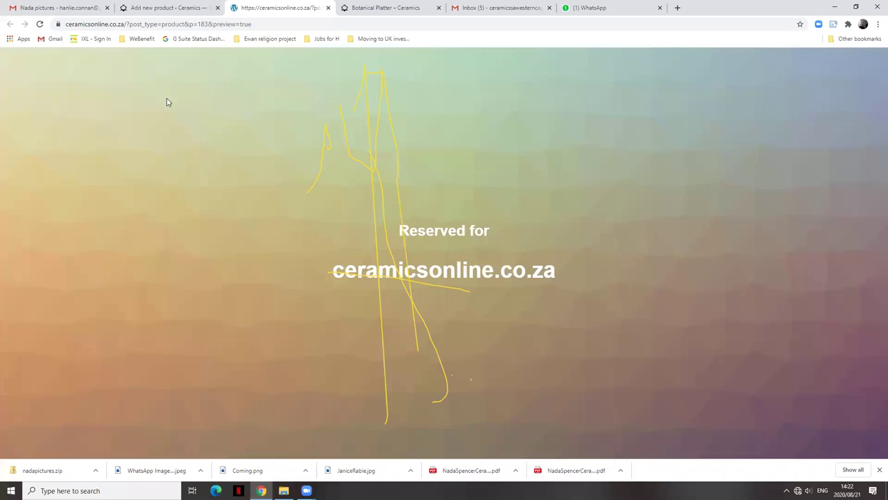
{"action": "key", "text": "ctrl+w"}
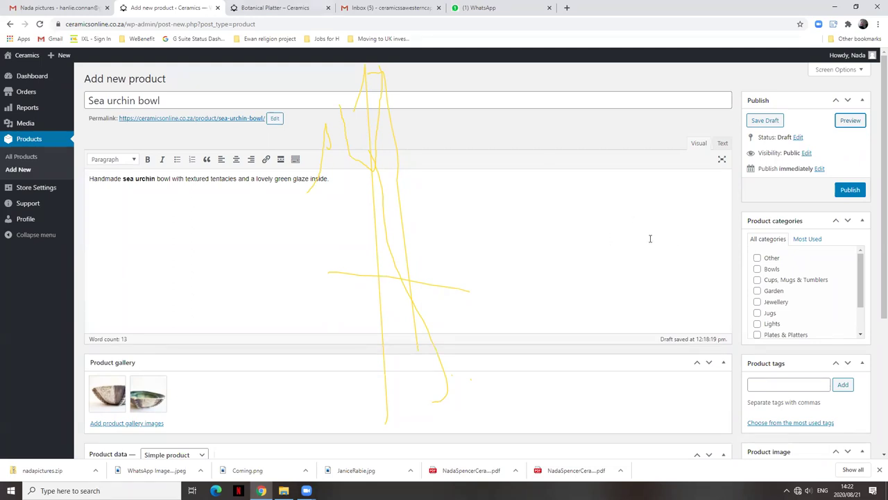
In Product categories, leave Other unticked and tick Bowls for the Sea urchin bowl.
{"action": "scroll", "coordinate": [649, 241], "scroll_direction": "down", "scroll_amount": 1}
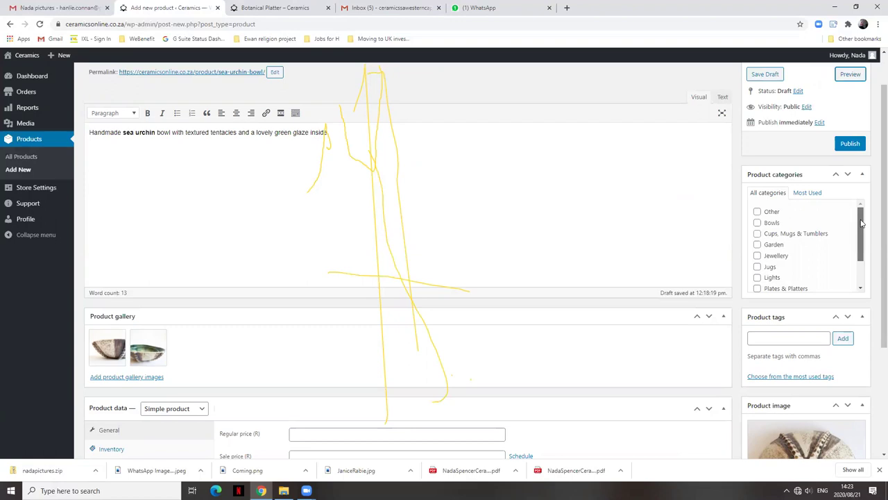
{"action": "left_click_drag", "start_coordinate": [862, 232], "coordinate": [863, 211]}
{"action": "left_click_drag", "start_coordinate": [863, 220], "coordinate": [860, 243]}
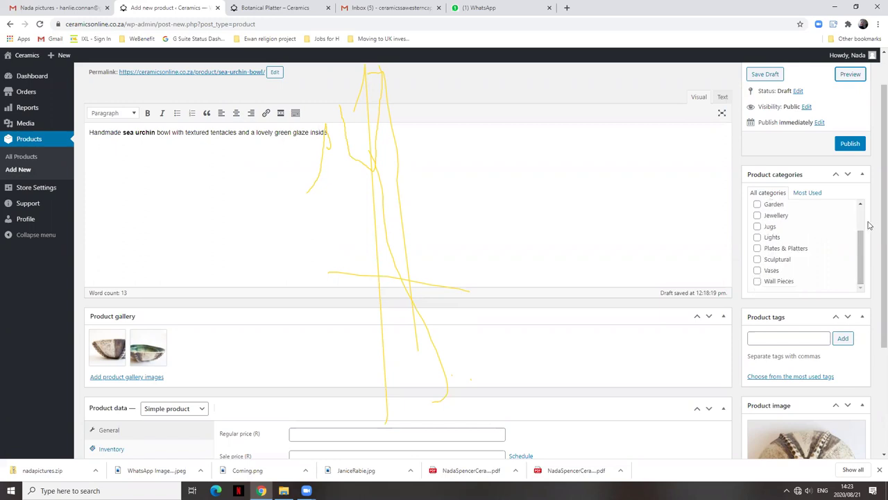
{"action": "left_click_drag", "start_coordinate": [859, 246], "coordinate": [862, 190]}
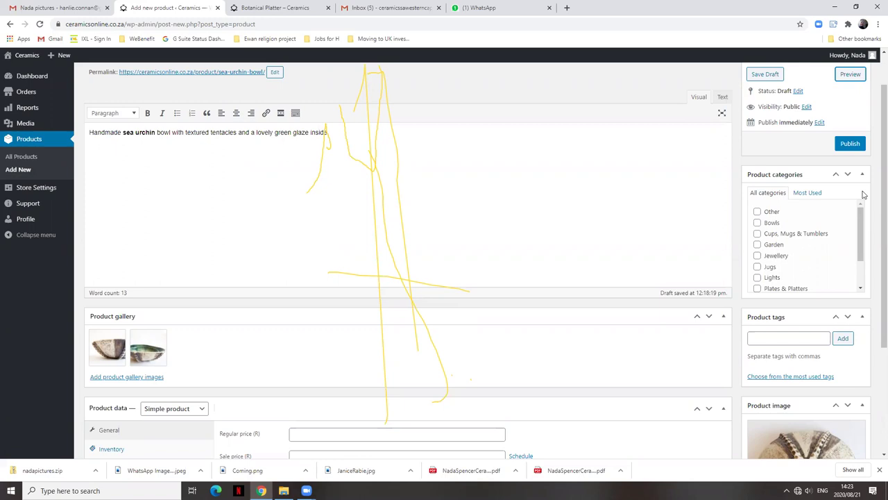
{"action": "left_click", "coordinate": [757, 212]}
{"action": "mouse_move", "coordinate": [860, 233]}
{"action": "left_mouse_down"}
{"action": "mouse_move", "coordinate": [865, 272]}
{"action": "mouse_move", "coordinate": [863, 210]}
{"action": "left_mouse_up"}
{"action": "left_click", "coordinate": [757, 211]}
{"action": "scroll", "coordinate": [873, 248], "scroll_direction": "down", "scroll_amount": 4}
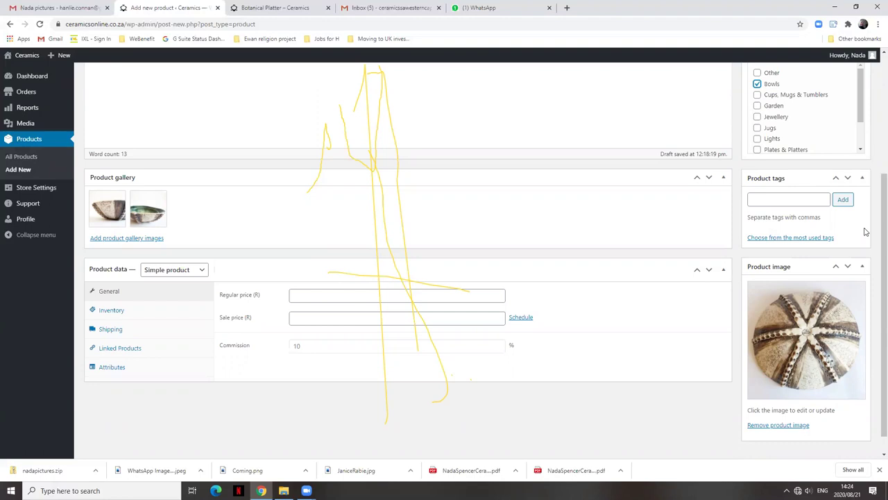
Add the product tags 'bowl' and 'sea urchin' to the Sea urchin bowl.
{"action": "left_click", "coordinate": [763, 199]}
{"action": "type", "text": "bowl"}
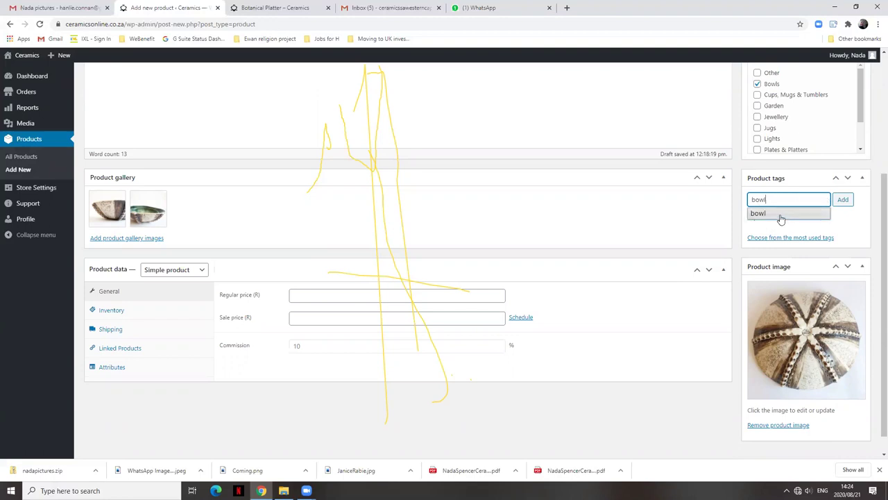
{"action": "left_click", "coordinate": [781, 217]}
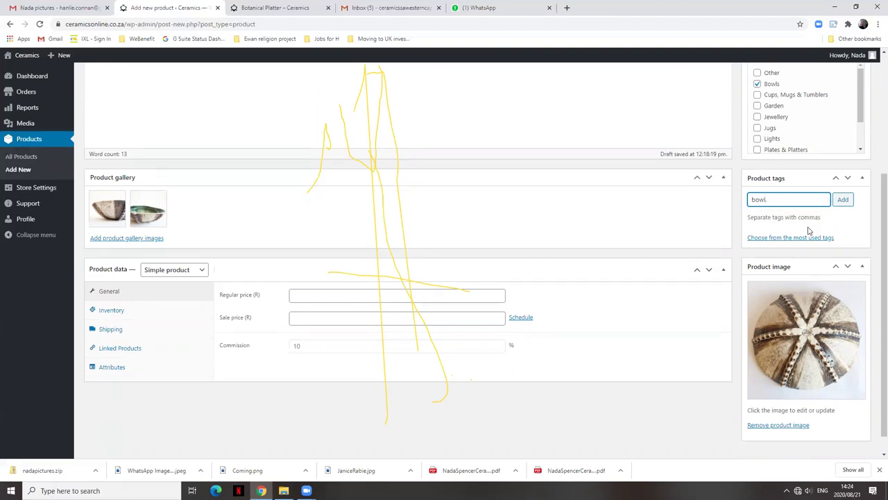
{"action": "key", "text": "BackSpace"}
{"action": "key", "text": "BackSpace"}
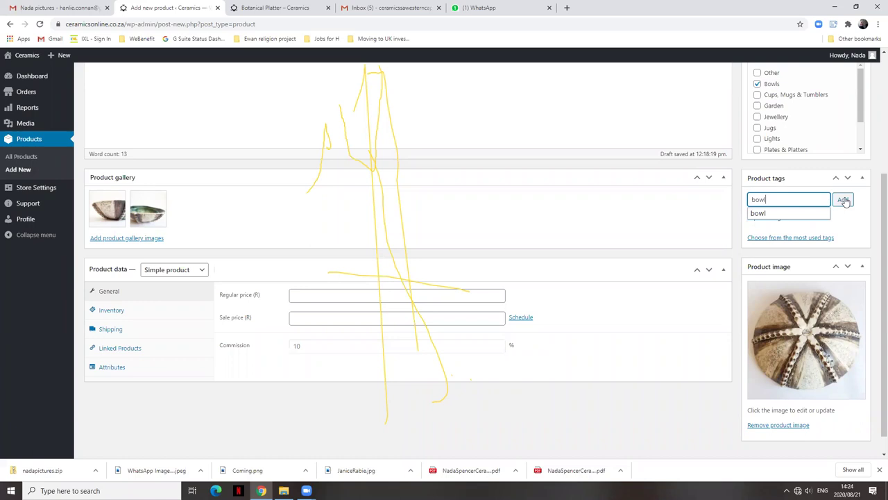
{"action": "left_click", "coordinate": [764, 213]}
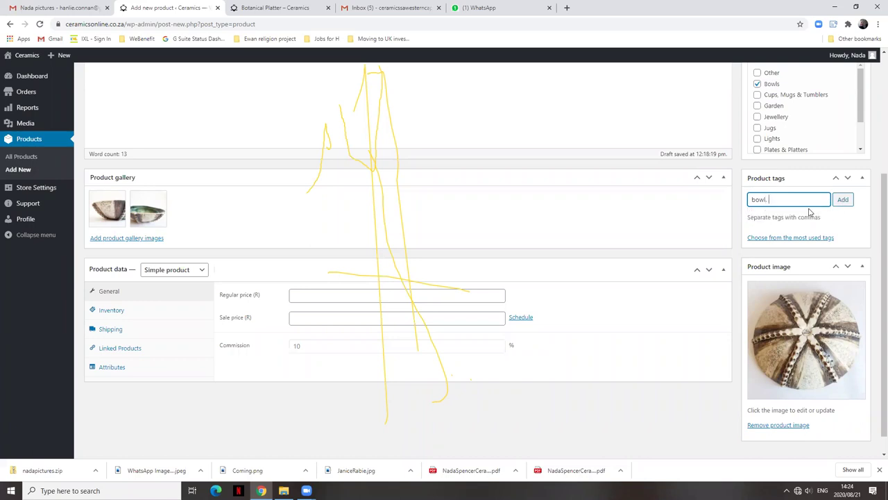
{"action": "left_click", "coordinate": [842, 200]}
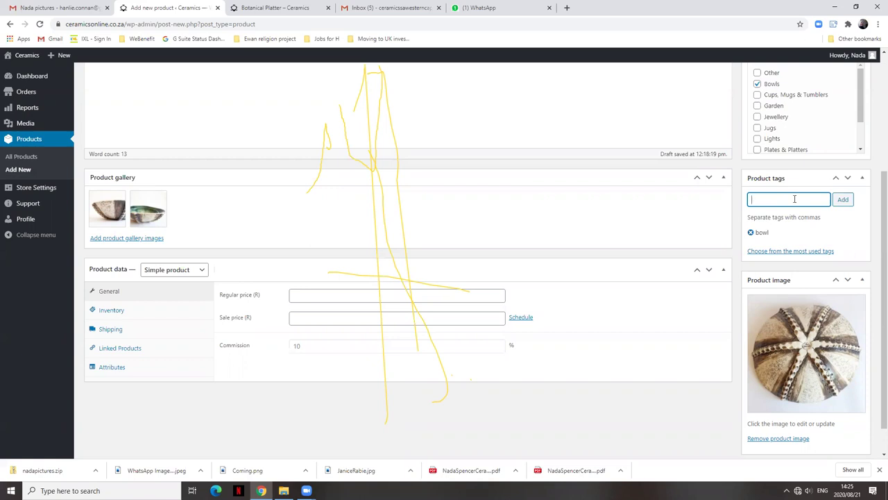
{"action": "type", "text": "sea urchin"}
{"action": "left_click", "coordinate": [843, 200]}
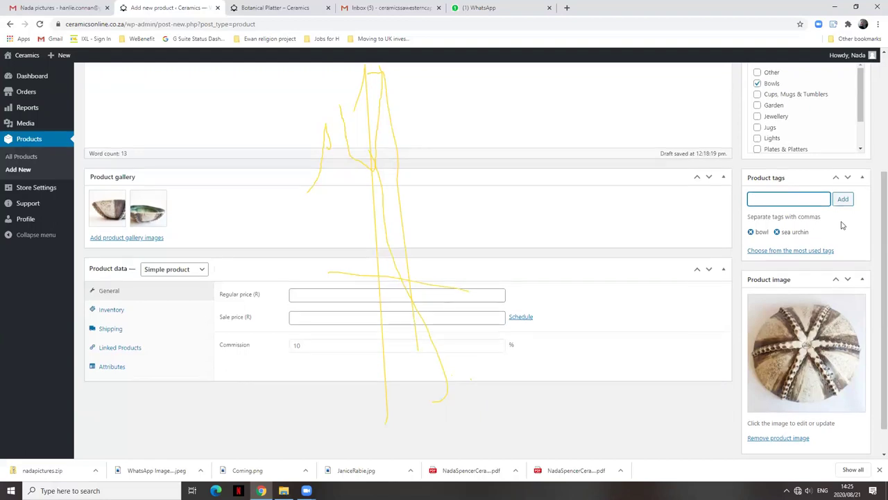
{"action": "scroll", "coordinate": [812, 270], "scroll_direction": "down", "scroll_amount": 1}
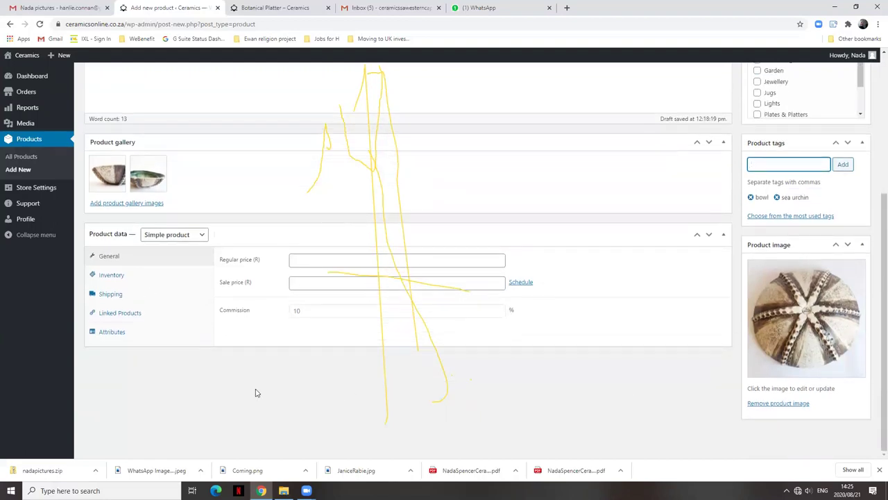
{"action": "left_click", "coordinate": [307, 491]}
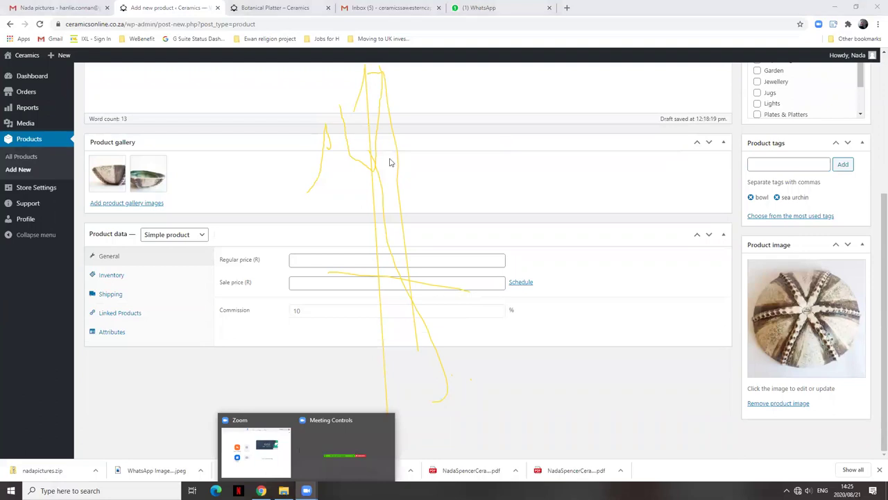
{"action": "left_click", "coordinate": [355, 299]}
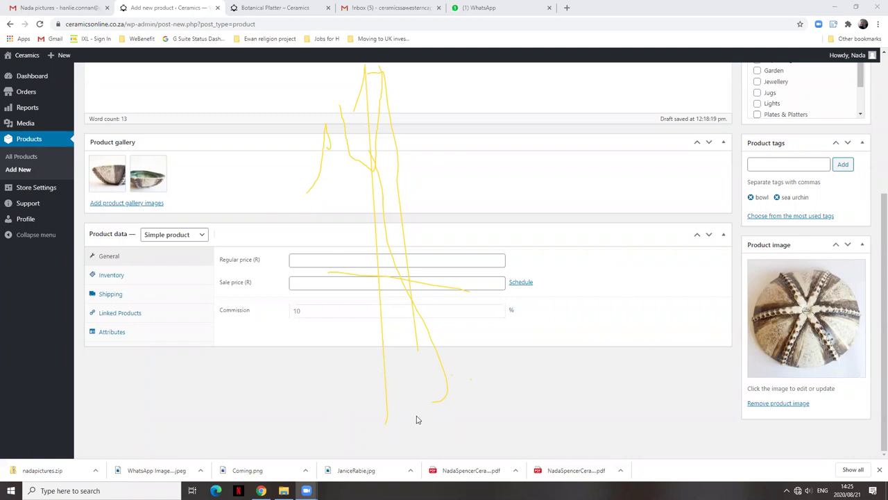
{"action": "mouse_move", "coordinate": [306, 489]}
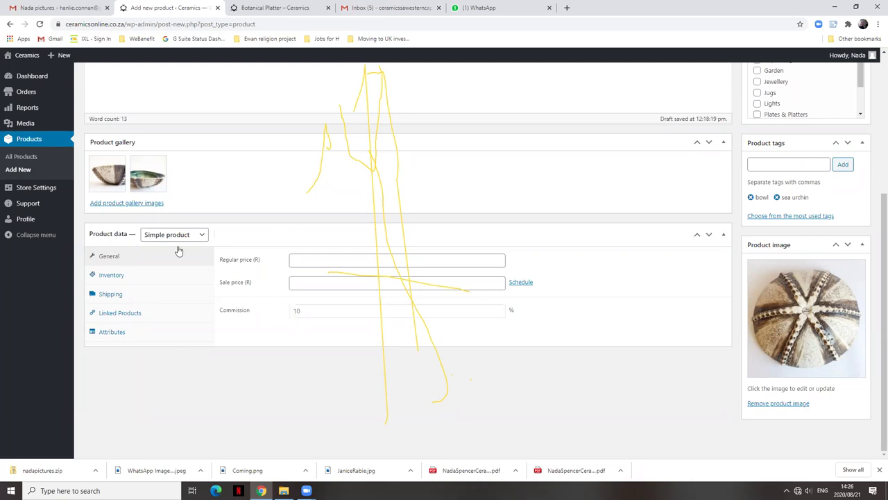
Enter 250 in the Regular price (R) field, leaving the sale price empty.
{"action": "left_click", "coordinate": [307, 260]}
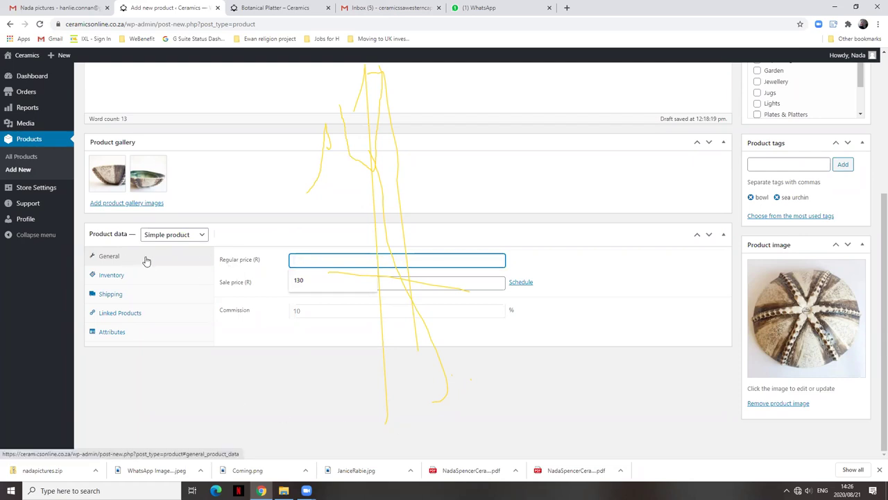
{"action": "left_click_drag", "start_coordinate": [218, 260], "coordinate": [266, 261]}
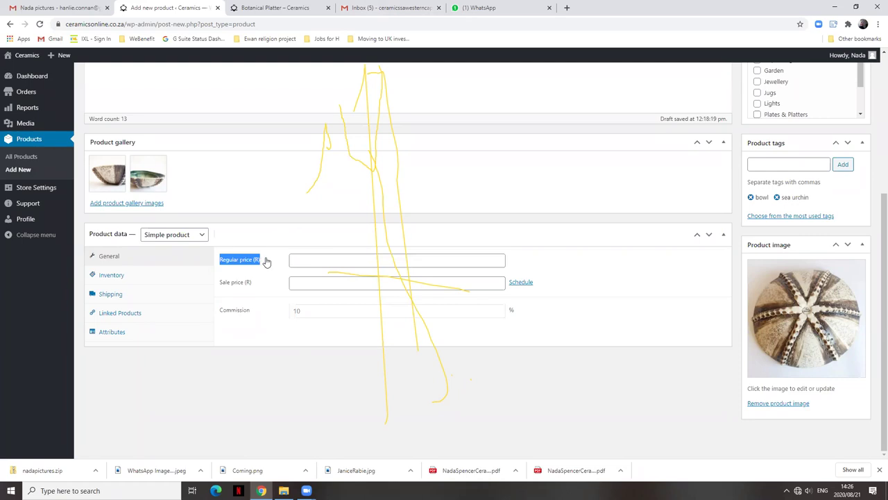
{"action": "left_click", "coordinate": [308, 258]}
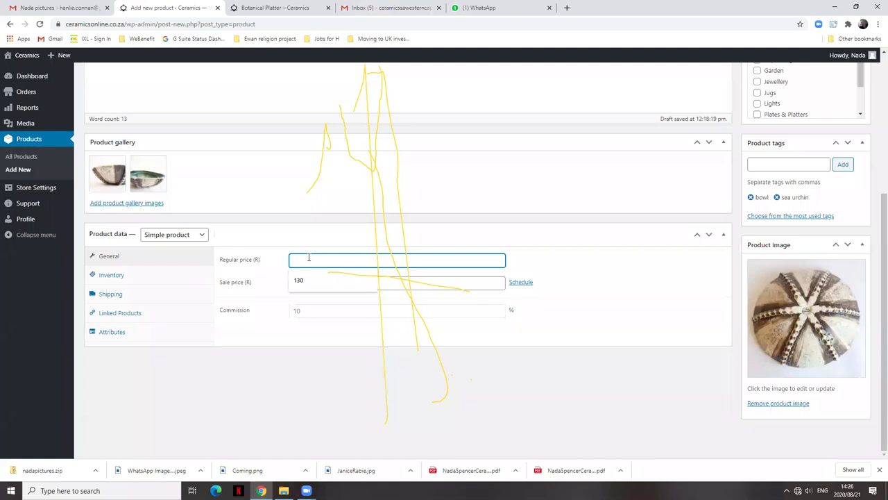
{"action": "type", "text": "250"}
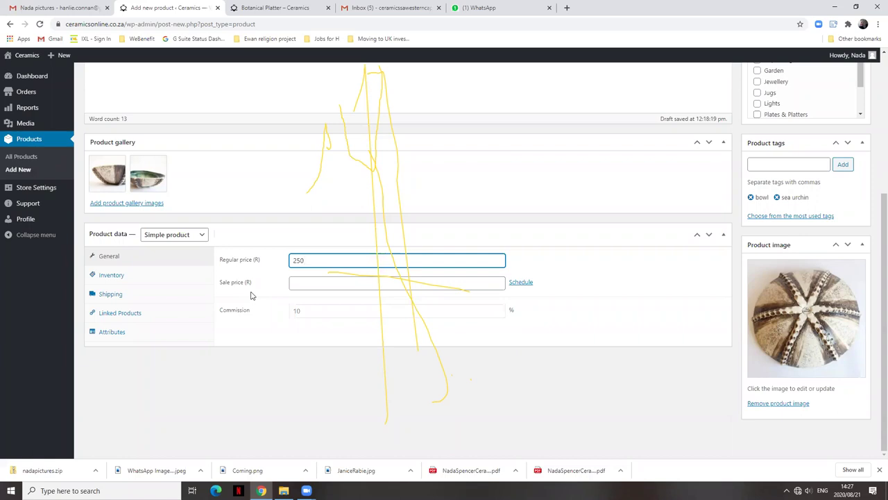
In Inventory, enable product-level stock management and set stock quantity to 1.
{"action": "left_click", "coordinate": [111, 276]}
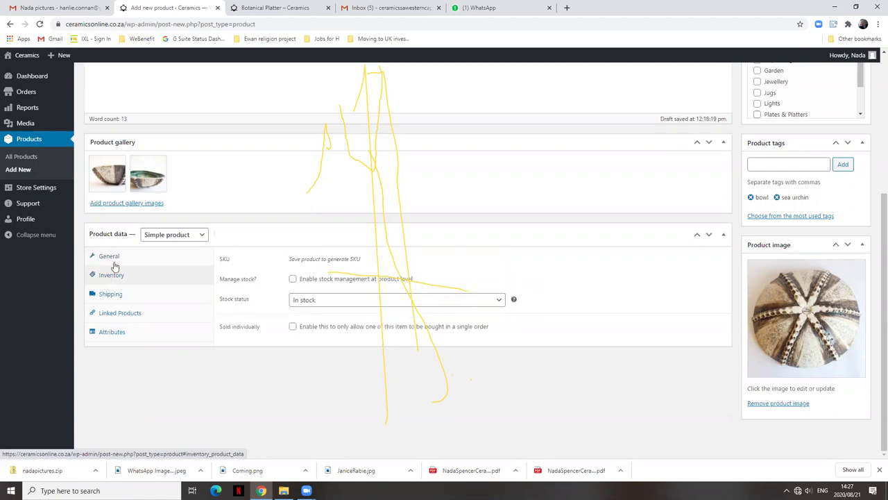
{"action": "left_click", "coordinate": [293, 280]}
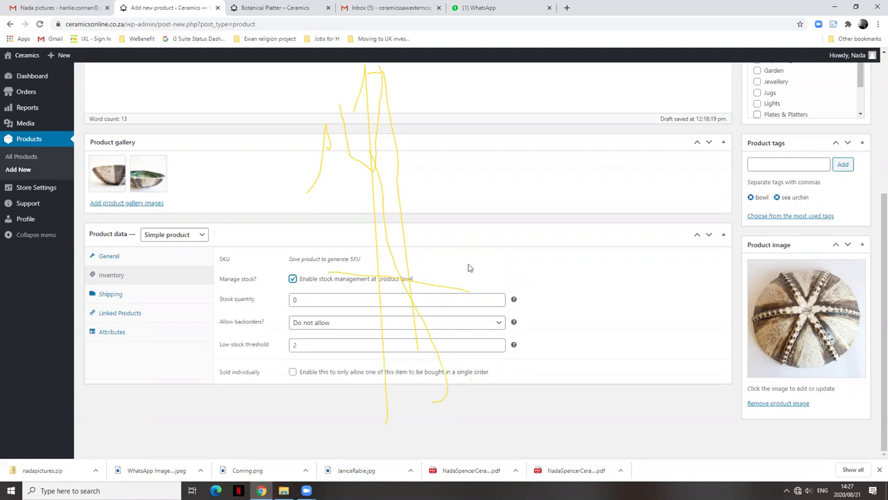
{"action": "left_click", "coordinate": [320, 298]}
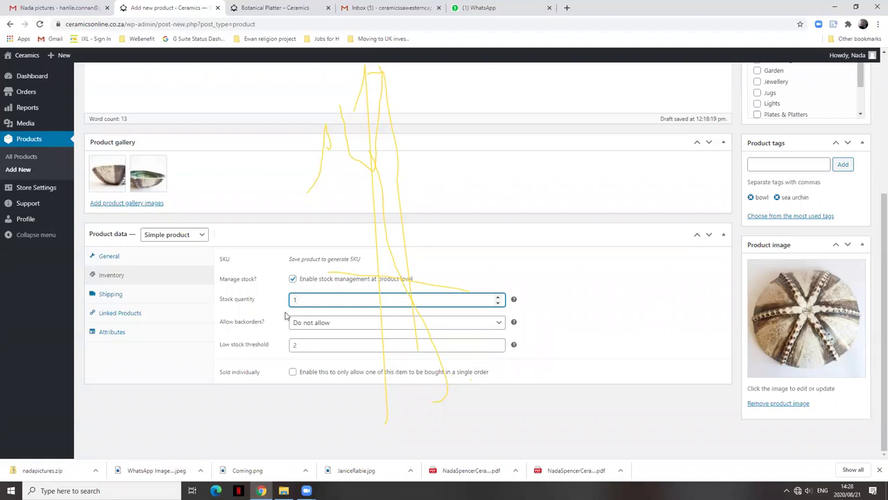
Replace the stock quantity with 5 and commit the value.
{"action": "left_click_drag", "start_coordinate": [310, 299], "coordinate": [285, 306]}
{"action": "type", "text": "5"}
{"action": "left_click", "coordinate": [601, 307]}
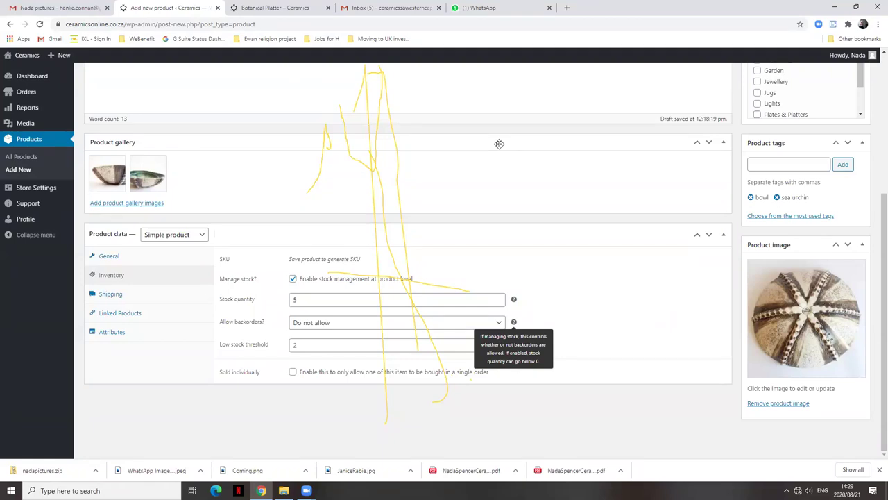
{"action": "mouse_move", "coordinate": [306, 491]}
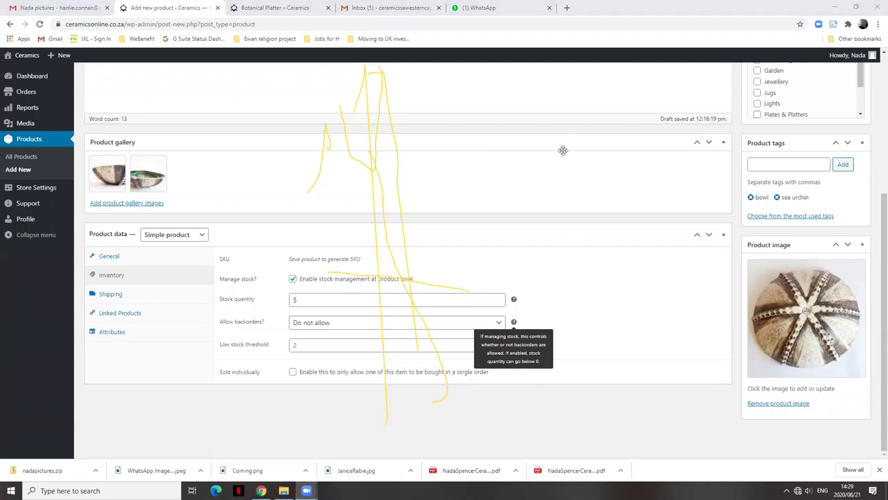
{"action": "left_click", "coordinate": [646, 184]}
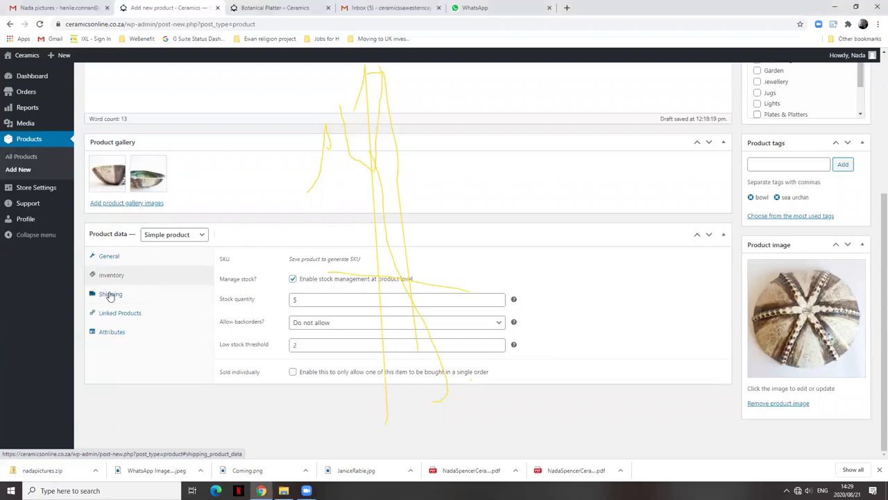
{"action": "left_click", "coordinate": [110, 295]}
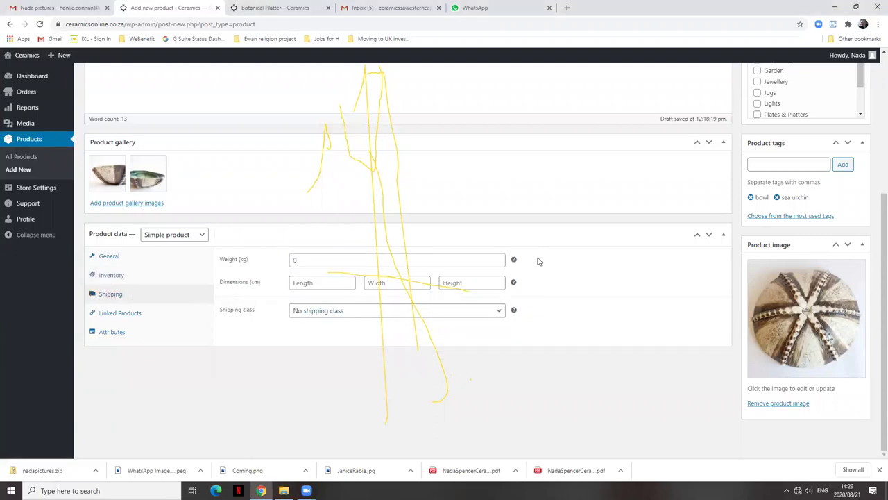
{"action": "left_click", "coordinate": [105, 275]}
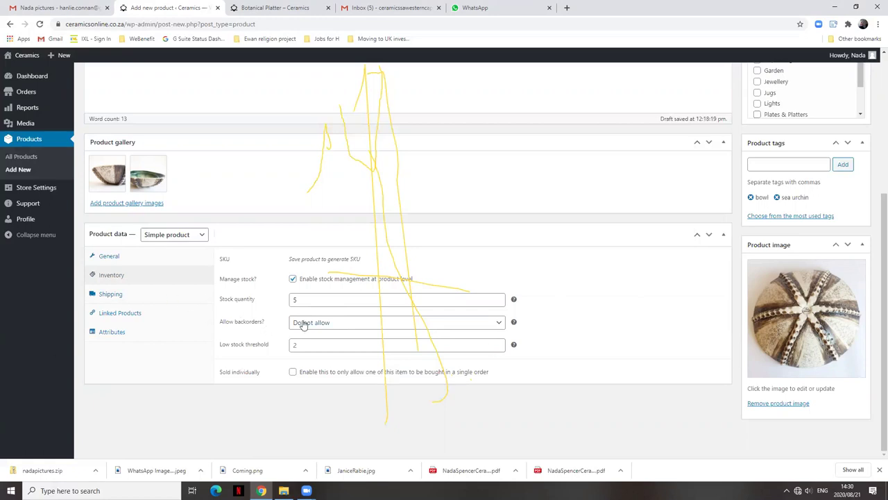
{"action": "mouse_move", "coordinate": [513, 322]}
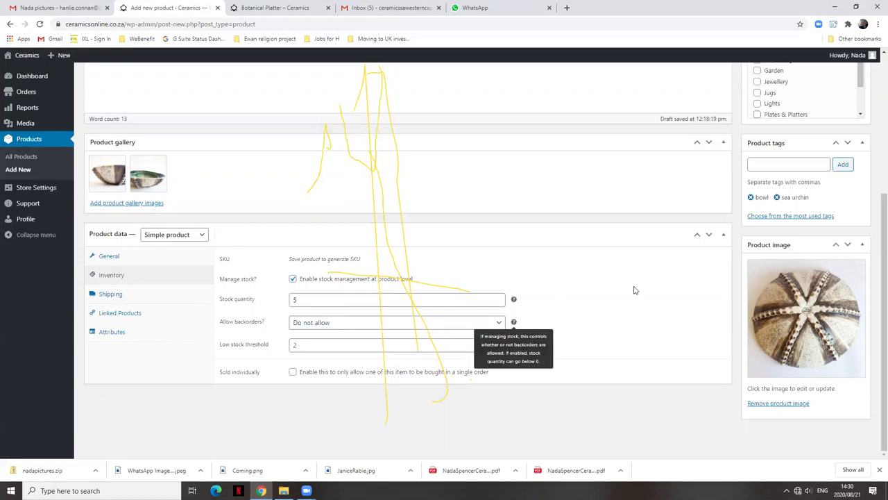
{"action": "mouse_move", "coordinate": [514, 299]}
{"action": "left_click", "coordinate": [109, 297]}
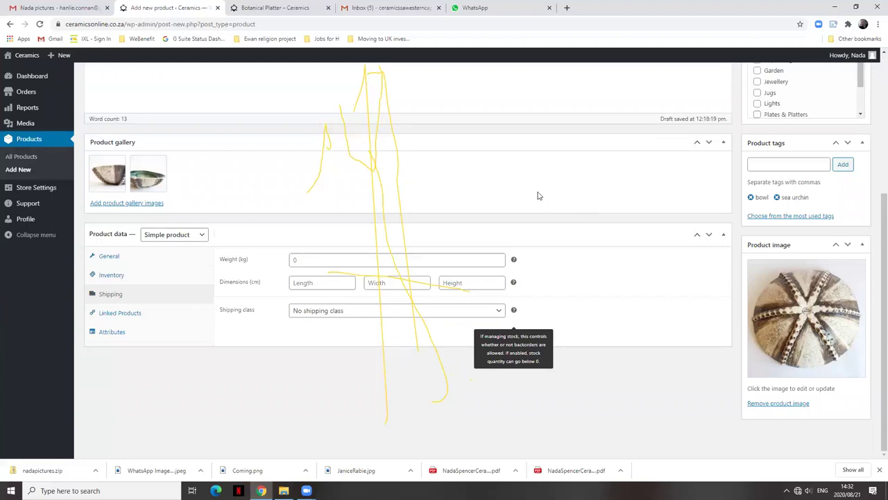
{"action": "left_click", "coordinate": [375, 6]}
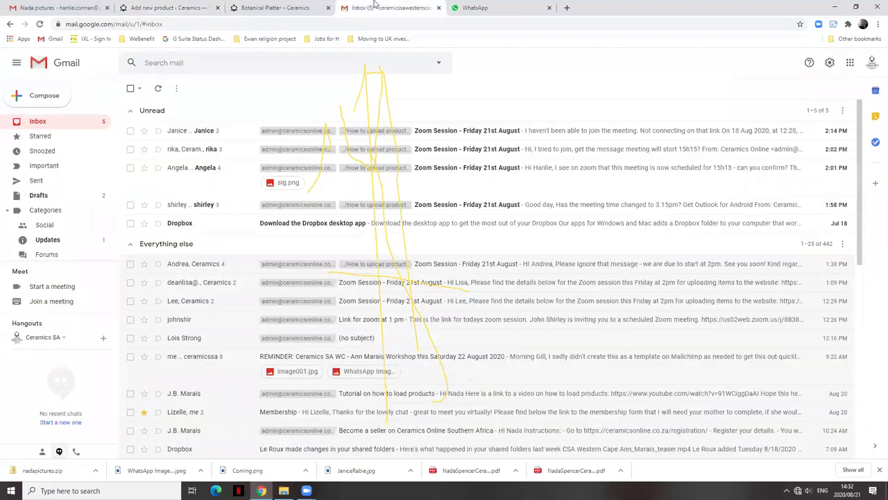
{"action": "left_click", "coordinate": [159, 7]}
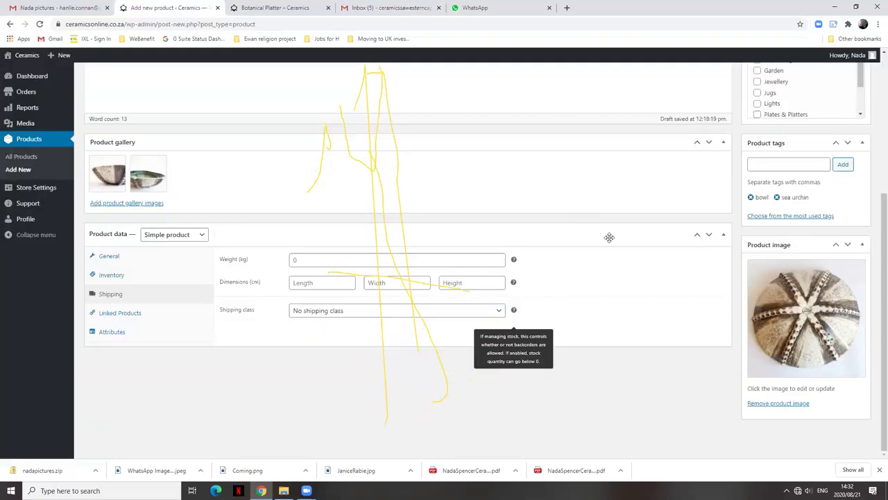
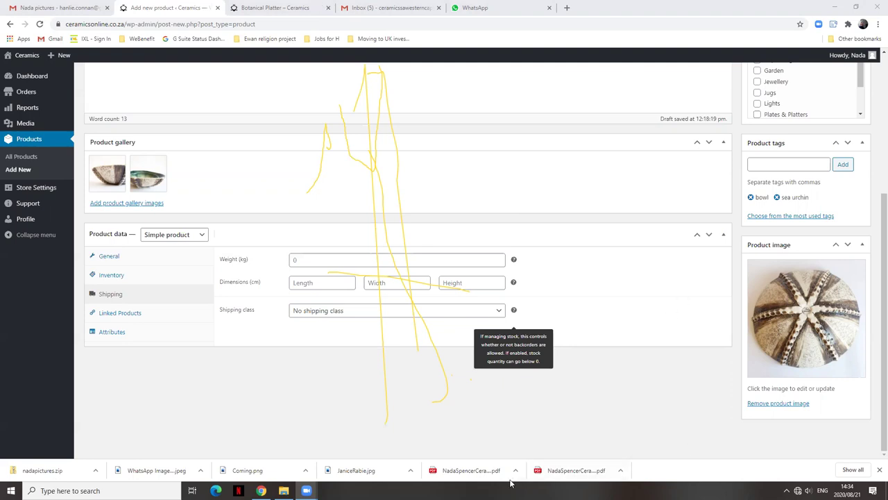
Close the Chrome downloads bar at the bottom to enlarge the product editor.
{"action": "mouse_move", "coordinate": [306, 490]}
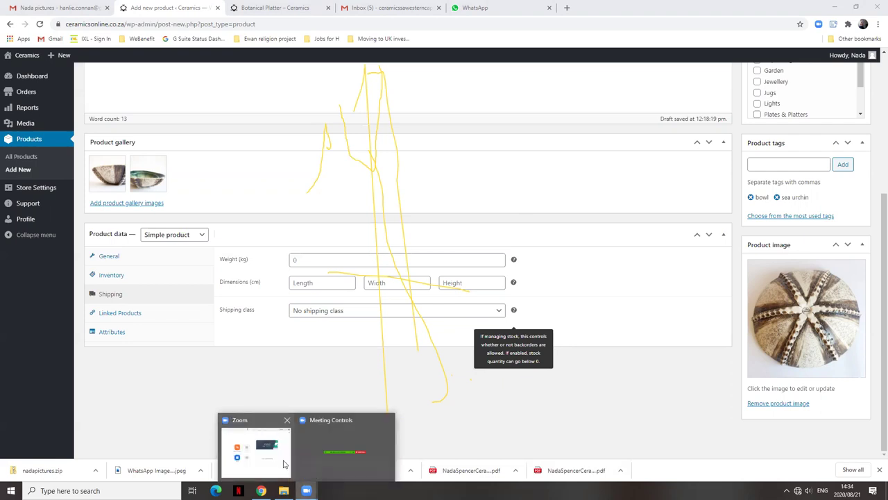
{"action": "mouse_move", "coordinate": [359, 477]}
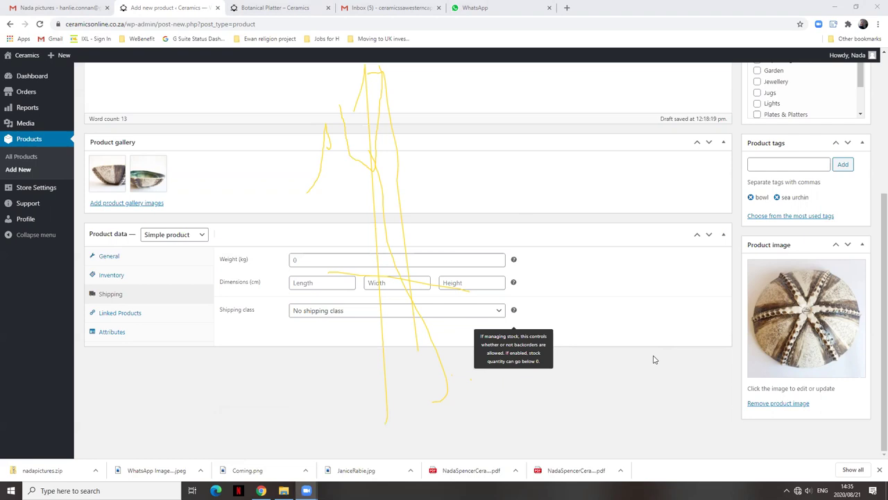
{"action": "left_click", "coordinate": [877, 470]}
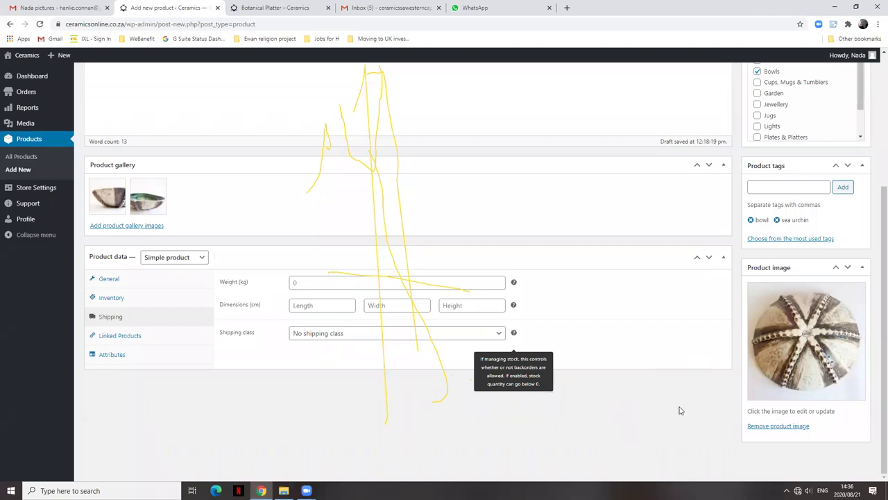
Scroll back to the top and publish the Sea urchin bowl product.
{"action": "scroll", "coordinate": [692, 418], "scroll_direction": "up", "scroll_amount": 1}
{"action": "scroll", "coordinate": [692, 417], "scroll_direction": "up", "scroll_amount": 3}
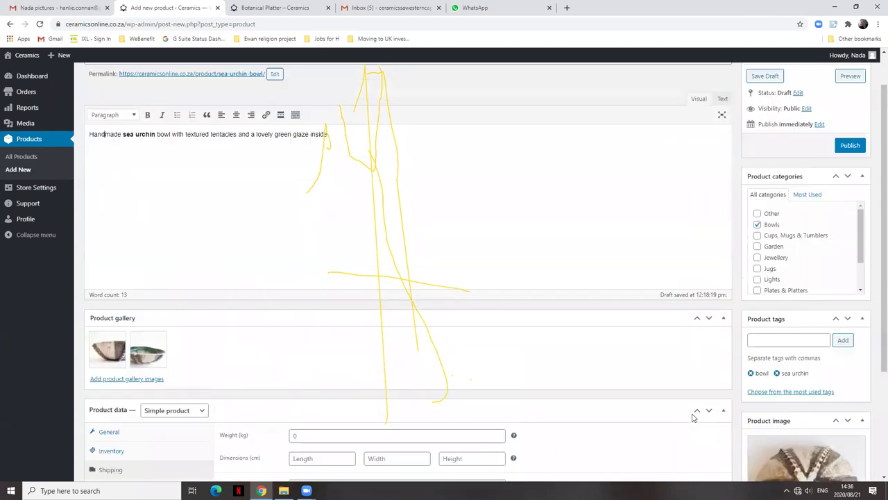
{"action": "scroll", "coordinate": [656, 288], "scroll_direction": "up", "scroll_amount": 1}
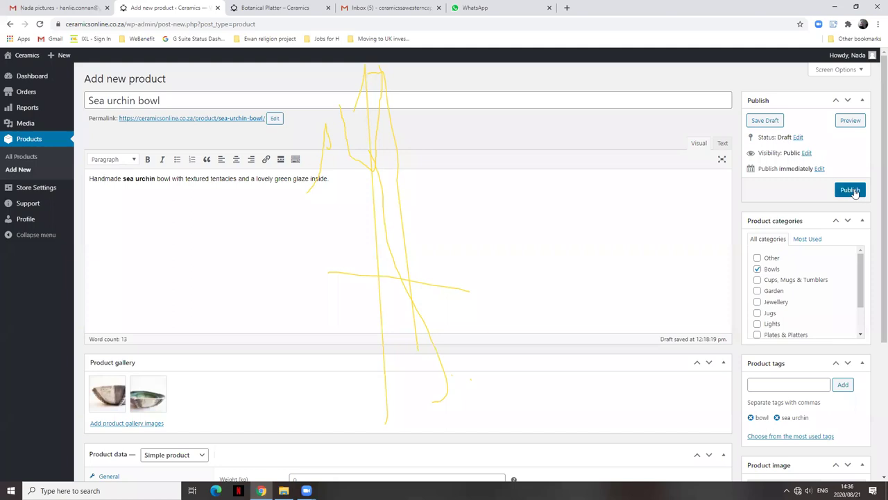
{"action": "left_click", "coordinate": [853, 190]}
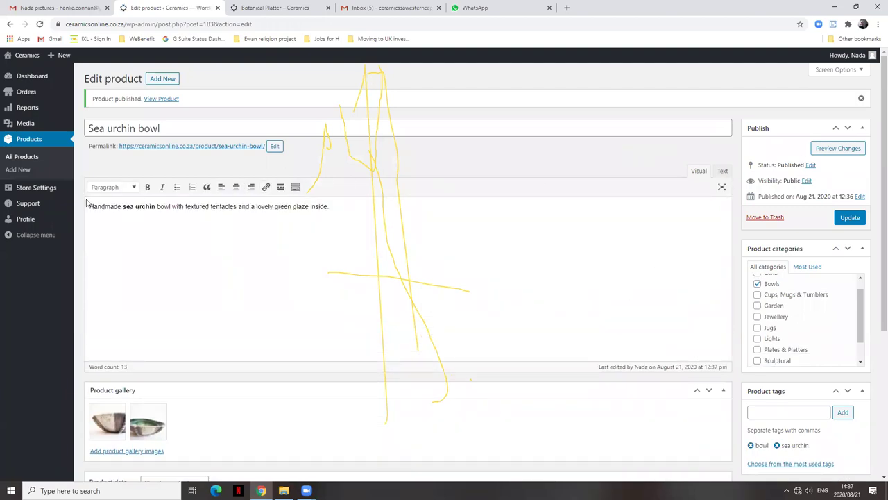
Open All Products to see Sea urchin bowl published at R250.00 with 5 in stock.
{"action": "left_click", "coordinate": [29, 139]}
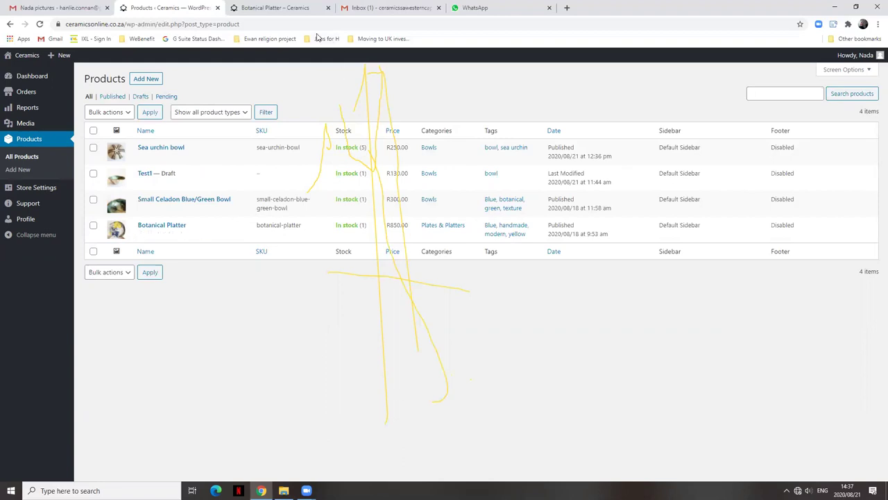
Browse the storefront's Bowls category and open the Sea Urchin Bowl product page.
{"action": "right_click", "coordinate": [291, 10]}
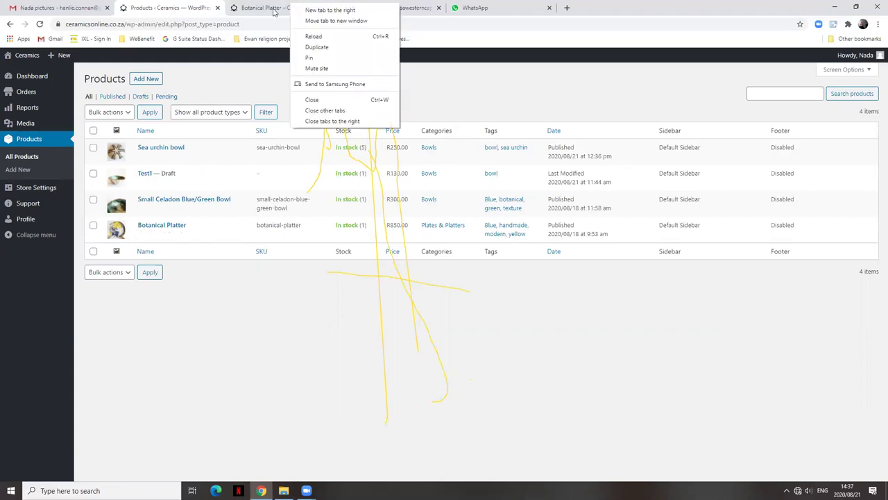
{"action": "left_click", "coordinate": [276, 11]}
{"action": "left_click", "coordinate": [87, 23]}
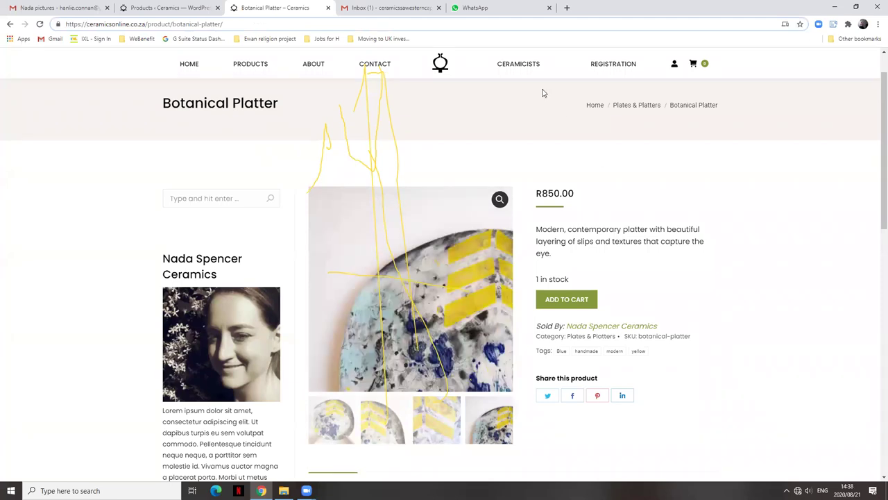
{"action": "left_click", "coordinate": [224, 324]}
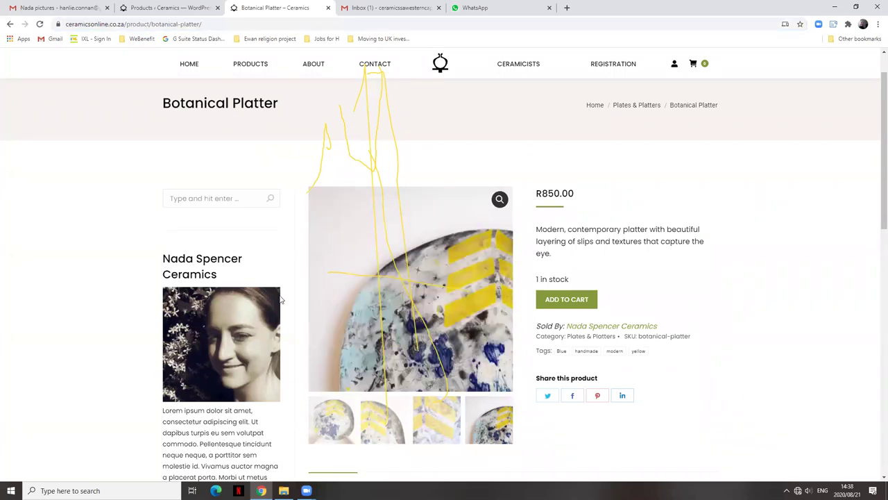
{"action": "left_click", "coordinate": [10, 23]}
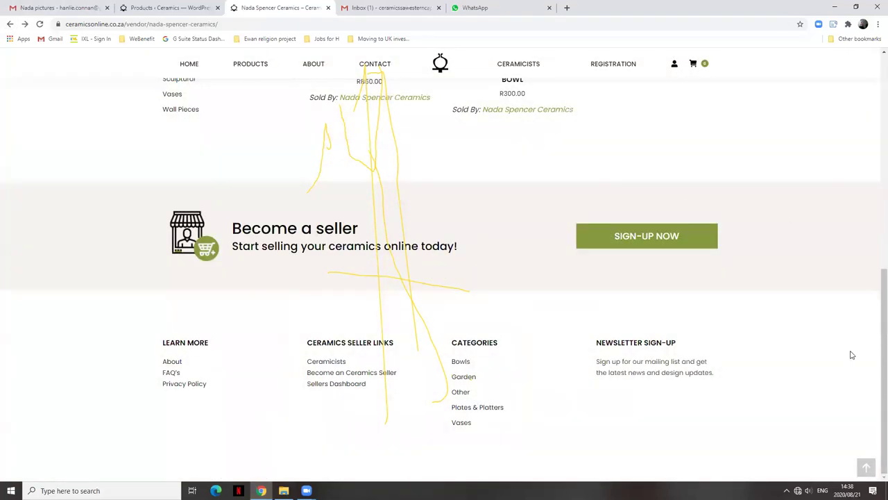
{"action": "scroll", "coordinate": [590, 214], "scroll_direction": "up", "scroll_amount": 5}
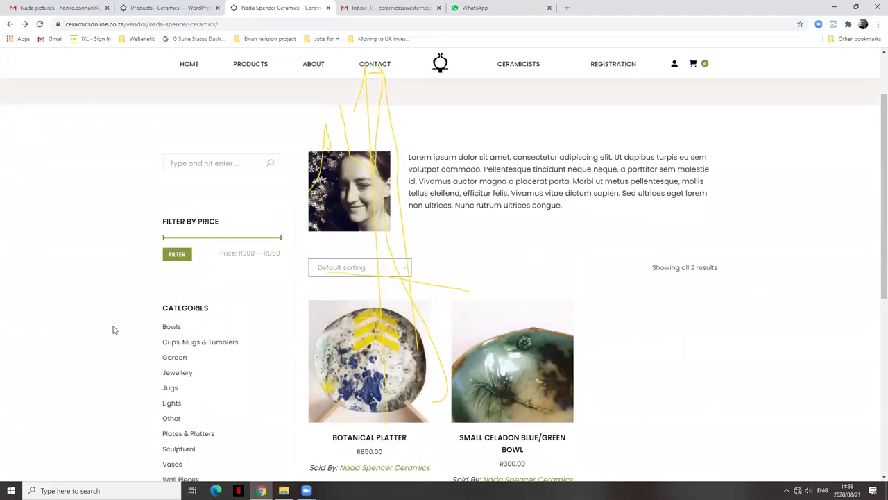
{"action": "left_click", "coordinate": [170, 327]}
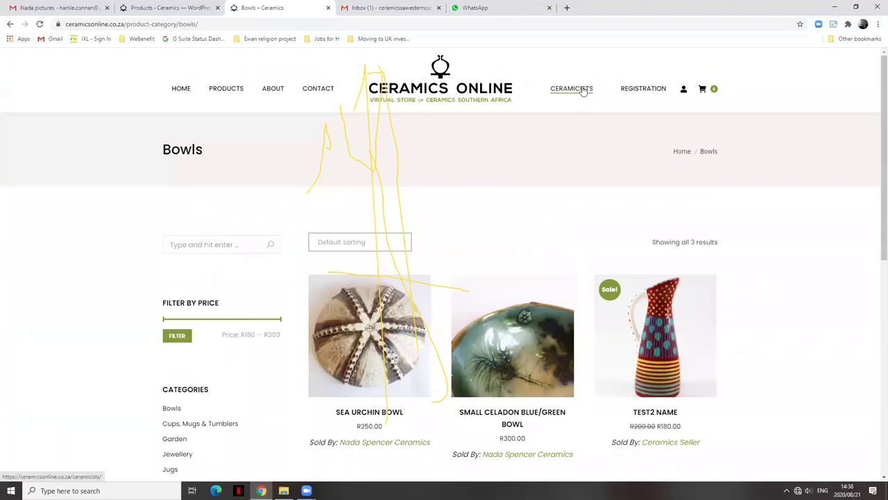
{"action": "left_click", "coordinate": [402, 337]}
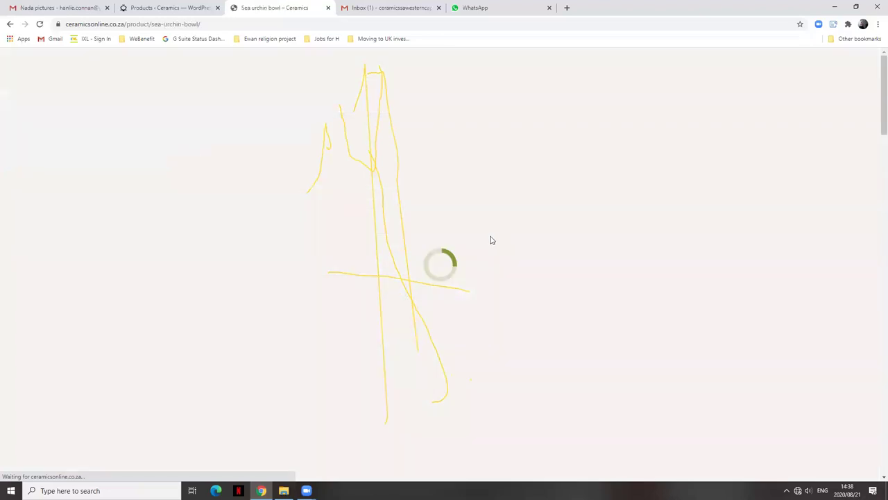
{"action": "scroll", "coordinate": [202, 417], "scroll_direction": "down", "scroll_amount": 3}
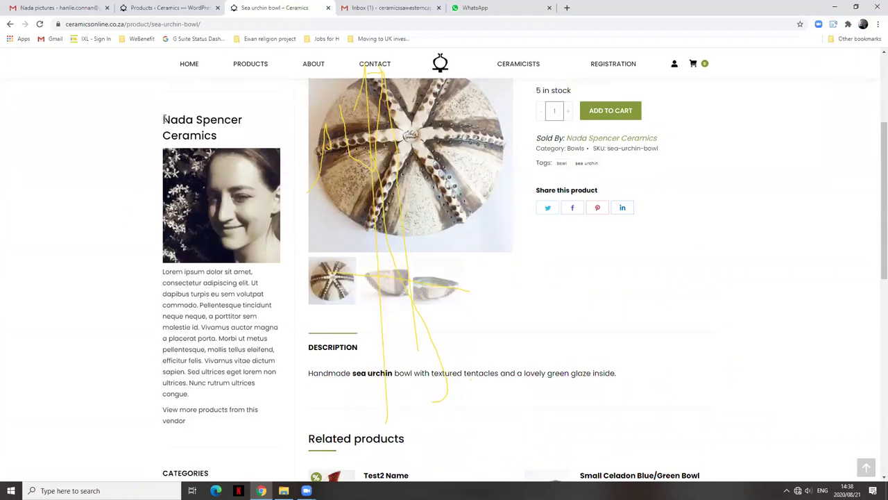
Highlight the vendor's name heading and the Lorem ipsum profile text, then deselect.
{"action": "triple_click", "coordinate": [235, 137]}
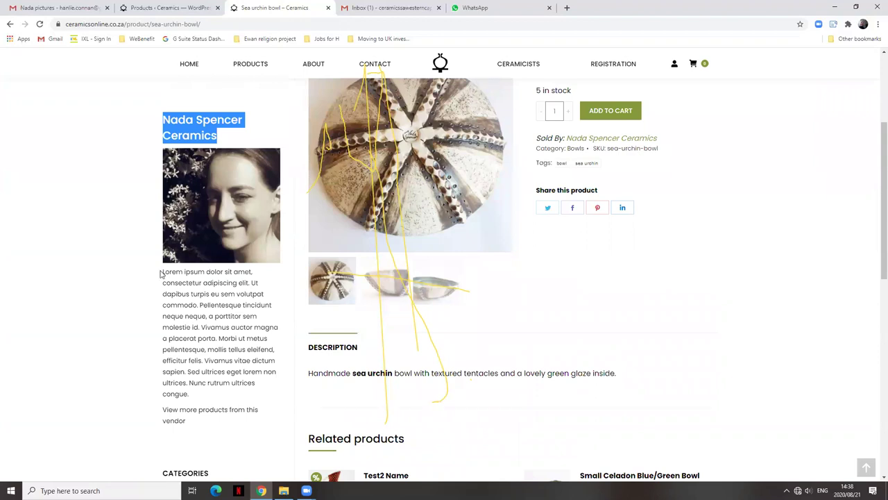
{"action": "left_click", "coordinate": [209, 279]}
{"action": "left_click_drag", "start_coordinate": [210, 279], "coordinate": [215, 423]}
{"action": "left_click", "coordinate": [219, 402]}
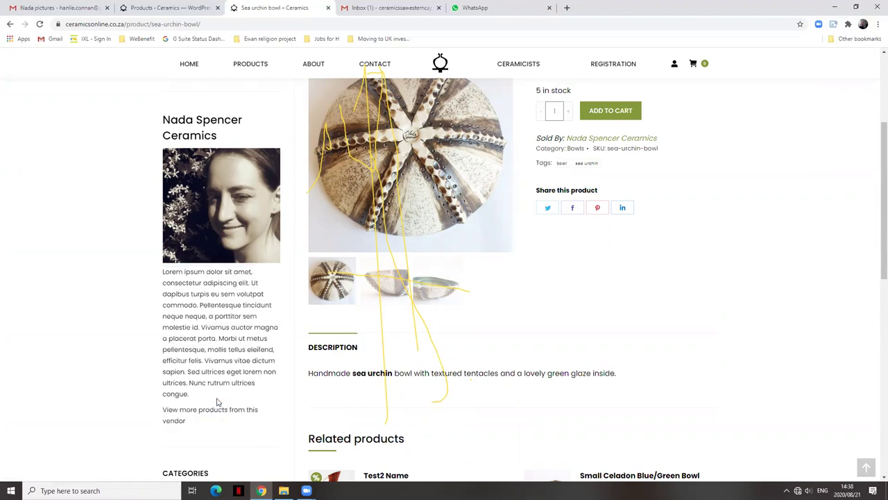
Open the vendor's Store Settings and highlight the Lorem ipsum Vendor Profile paragraph.
{"action": "left_click", "coordinate": [165, 9]}
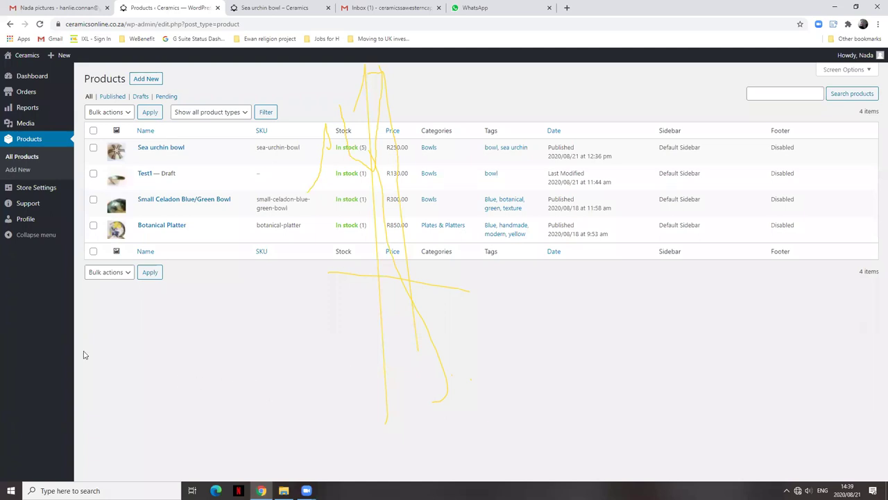
{"action": "left_click", "coordinate": [54, 192]}
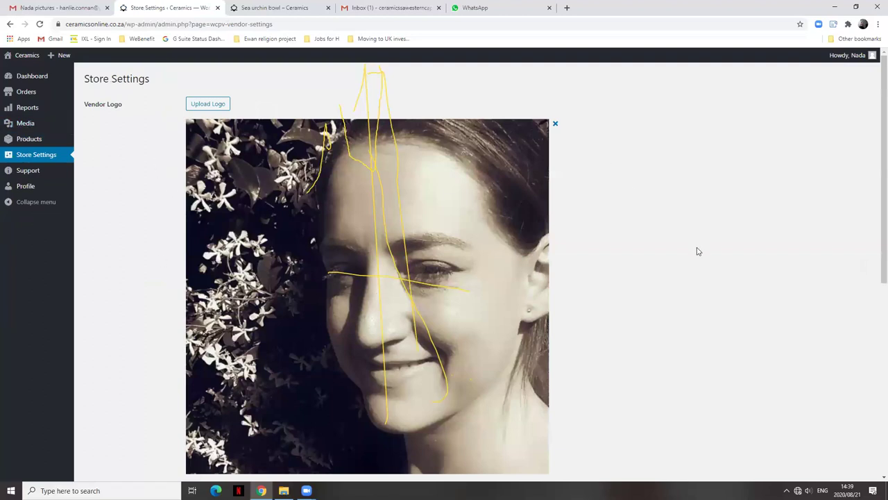
{"action": "scroll", "coordinate": [698, 251], "scroll_direction": "down", "scroll_amount": 1}
{"action": "scroll", "coordinate": [696, 249], "scroll_direction": "up", "scroll_amount": 1}
{"action": "scroll", "coordinate": [498, 280], "scroll_direction": "down", "scroll_amount": 2}
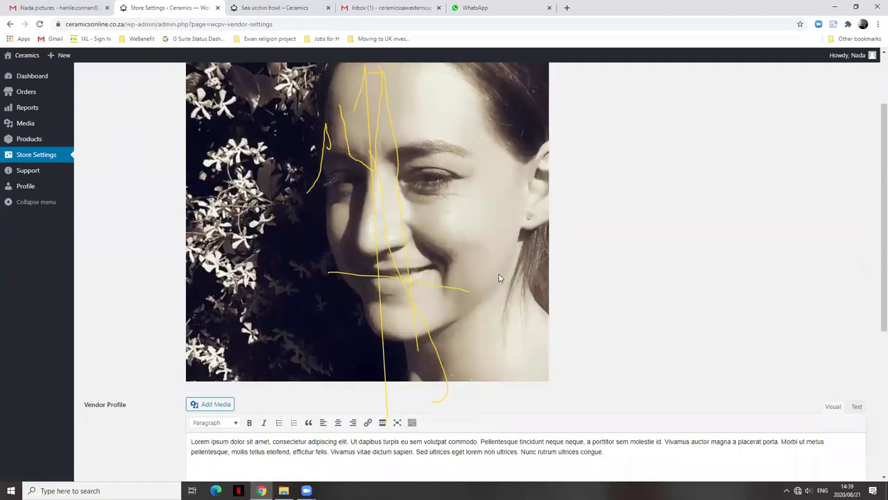
{"action": "scroll", "coordinate": [498, 278], "scroll_direction": "down", "scroll_amount": 3}
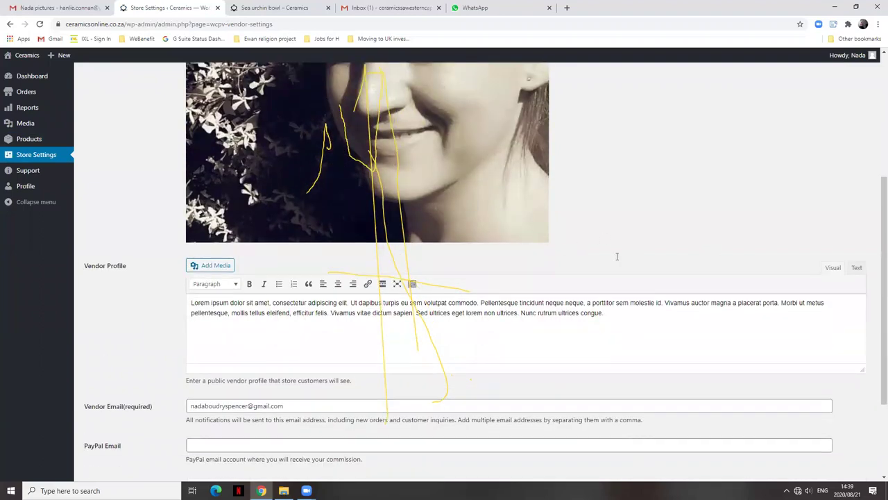
{"action": "scroll", "coordinate": [617, 256], "scroll_direction": "down", "scroll_amount": 3}
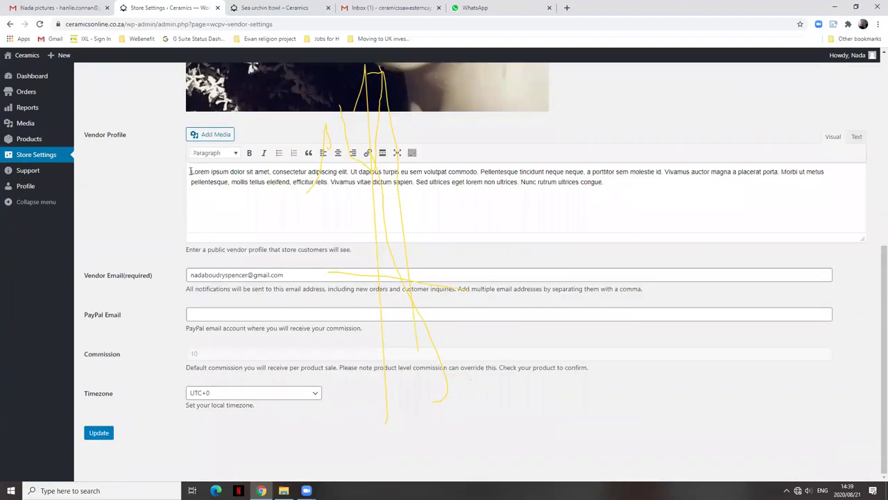
{"action": "left_click_drag", "start_coordinate": [190, 171], "coordinate": [616, 179]}
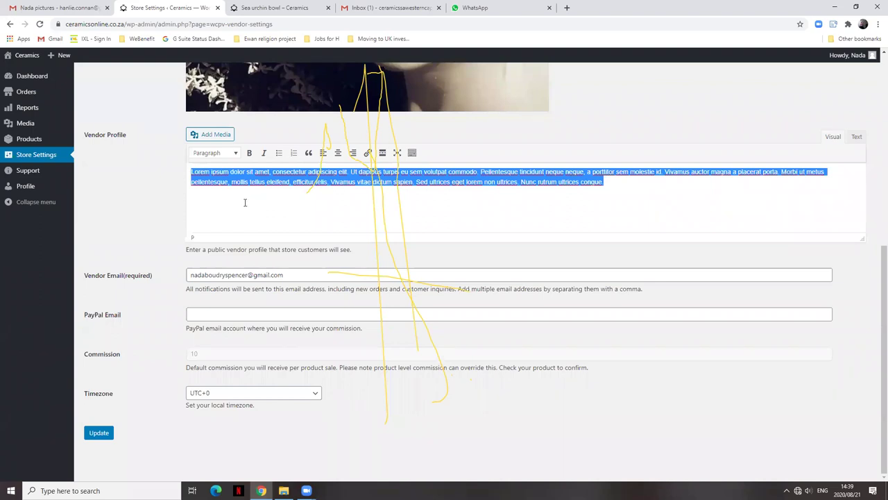
{"action": "left_click", "coordinate": [211, 178]}
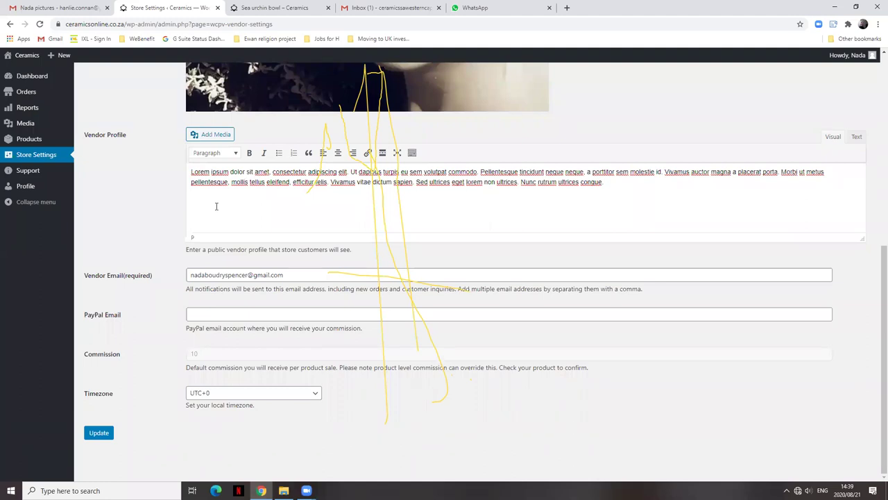
Append 'To find more about' the vendor, 'visit' plus her website address to the profile.
{"action": "left_click", "coordinate": [603, 183]}
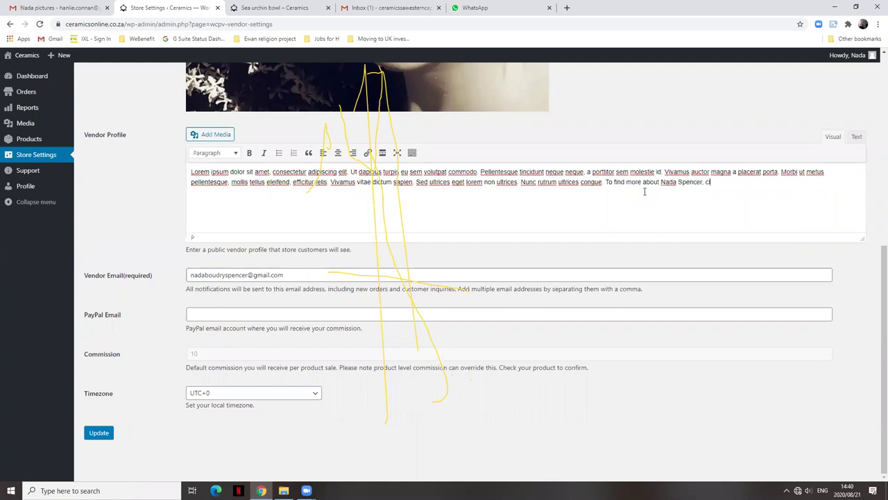
{"action": "type", "text": "i"}
{"action": "key", "text": "BackSpace"}
{"action": "key", "text": "BackSpace"}
{"action": "key", "text": "BackSpace"}
{"action": "type", "text": "visit www.nadaspencercerm"}
{"action": "key", "text": "BackSpace"}
{"action": "type", "text": "amics.co.za"}
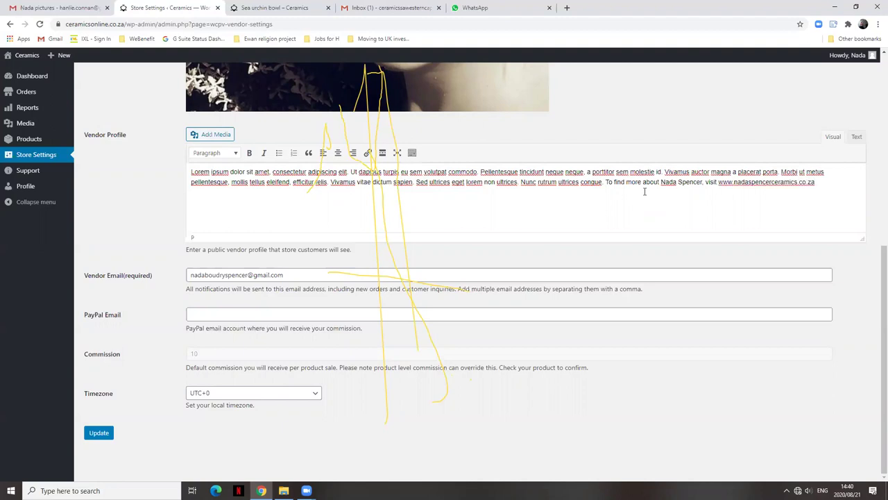
Delete the website address from the profile, leaving the sentence ending at 'visit'.
{"action": "left_click_drag", "start_coordinate": [719, 181], "coordinate": [820, 179]}
{"action": "left_click", "coordinate": [368, 152]}
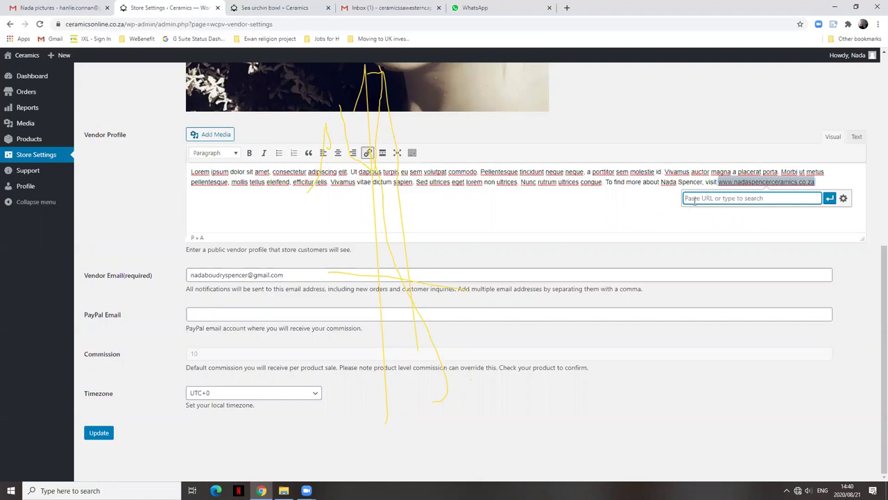
{"action": "left_click", "coordinate": [825, 179]}
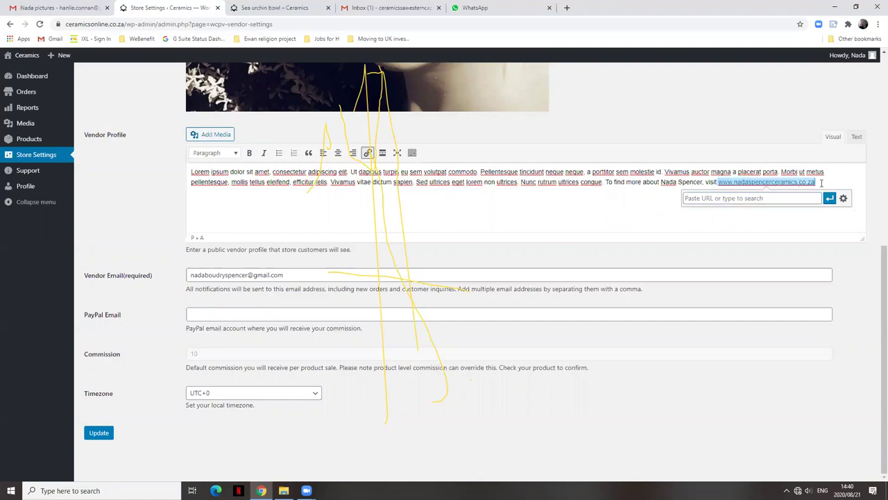
{"action": "left_click_drag", "start_coordinate": [821, 182], "coordinate": [718, 184]}
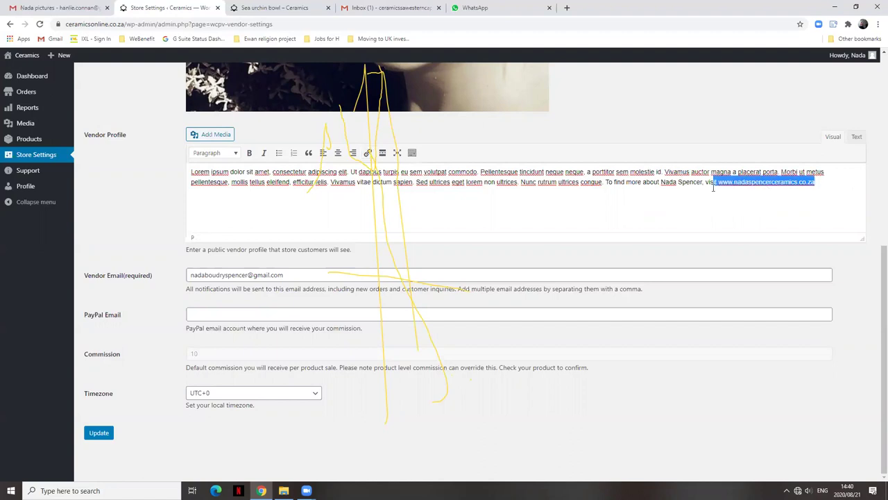
{"action": "key", "text": "BackSpace"}
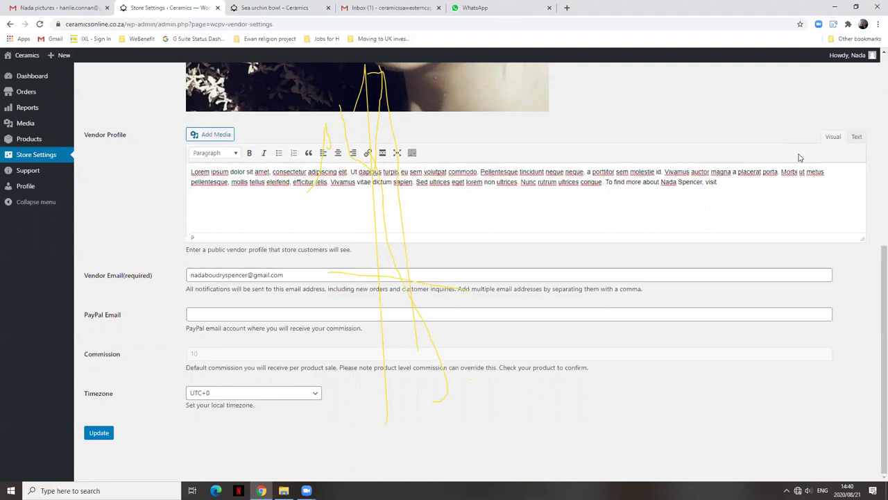
Type 'her website.' to finish the profile's closing sentence.
{"action": "type", "text": "her website."}
{"action": "scroll", "coordinate": [604, 189], "scroll_direction": "up", "scroll_amount": 3}
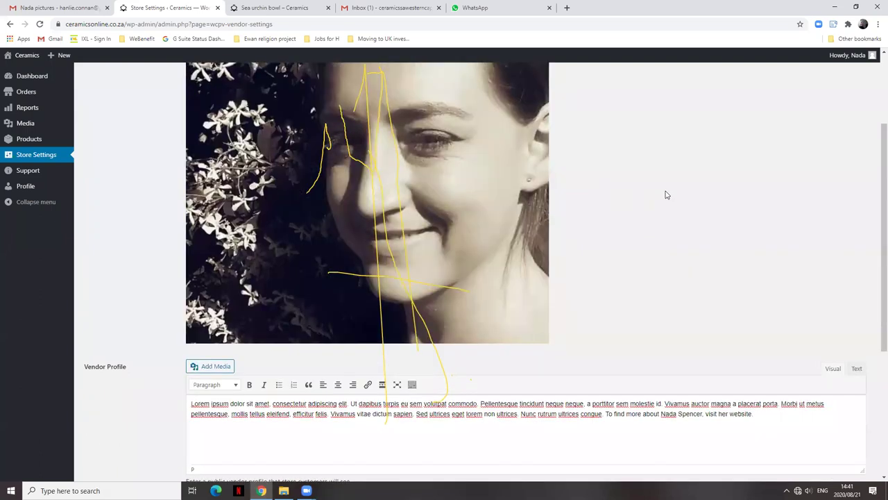
{"action": "scroll", "coordinate": [665, 195], "scroll_direction": "up", "scroll_amount": 1}
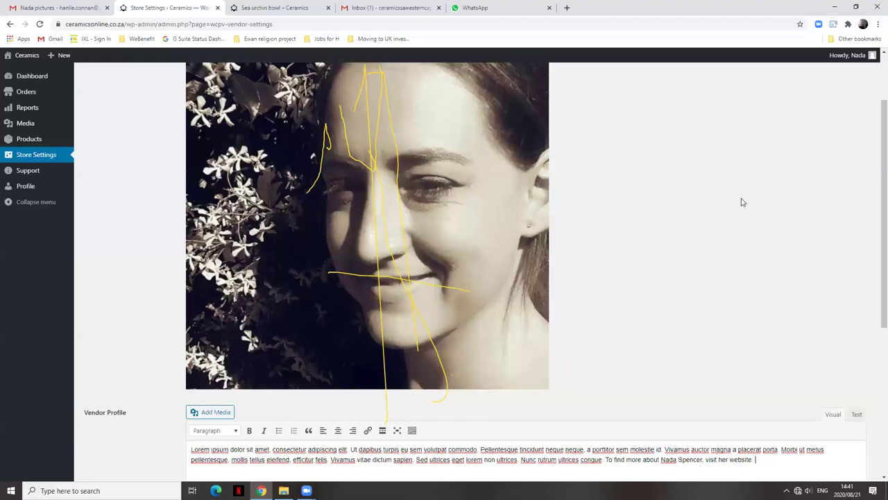
{"action": "scroll", "coordinate": [755, 202], "scroll_direction": "down", "scroll_amount": 3}
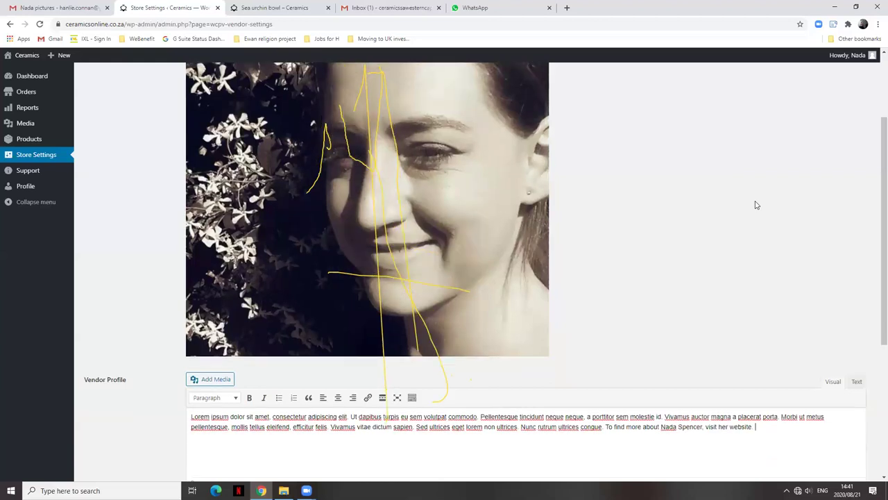
{"action": "scroll", "coordinate": [765, 191], "scroll_direction": "down", "scroll_amount": 1}
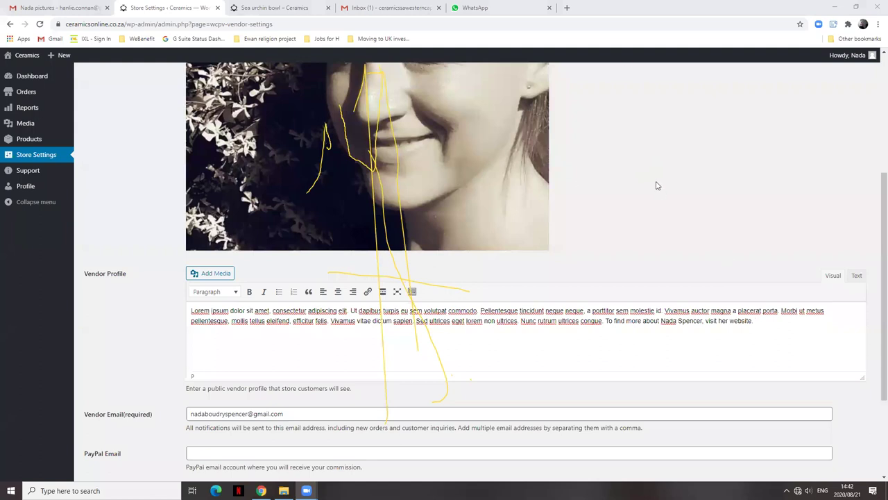
{"action": "scroll", "coordinate": [578, 134], "scroll_direction": "up", "scroll_amount": 2}
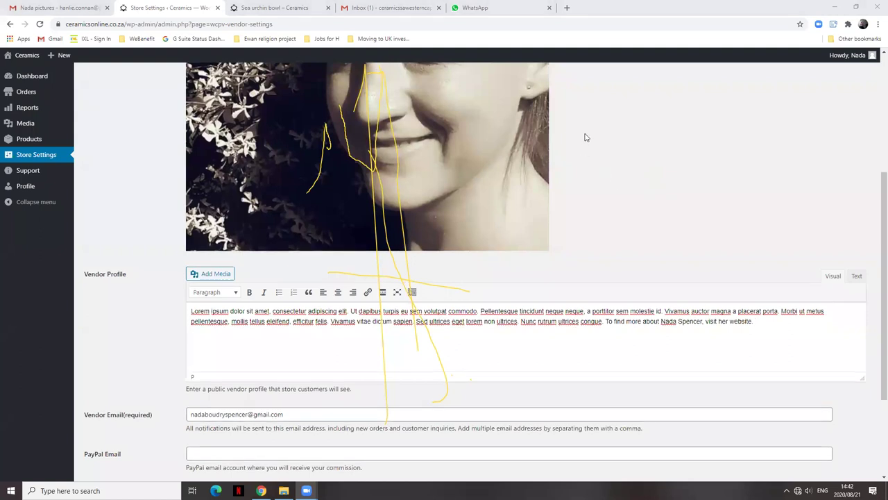
{"action": "scroll", "coordinate": [696, 268], "scroll_direction": "up", "scroll_amount": 2}
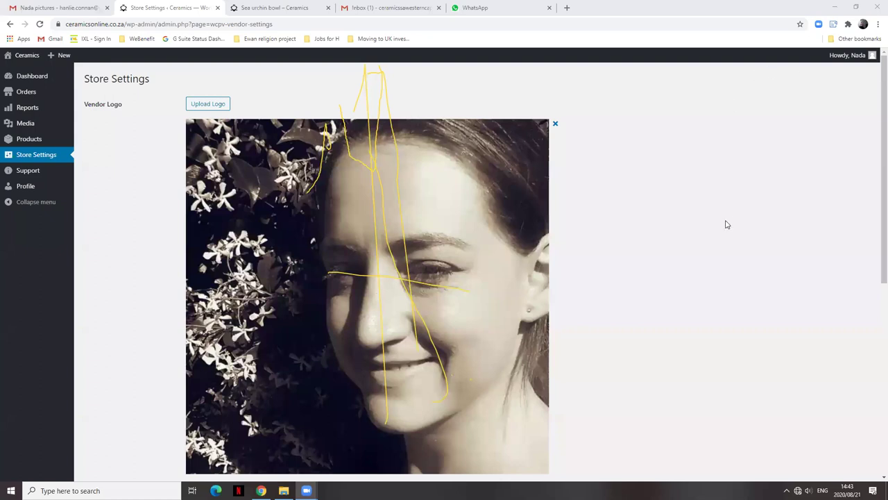
{"action": "scroll", "coordinate": [726, 224], "scroll_direction": "down", "scroll_amount": 3}
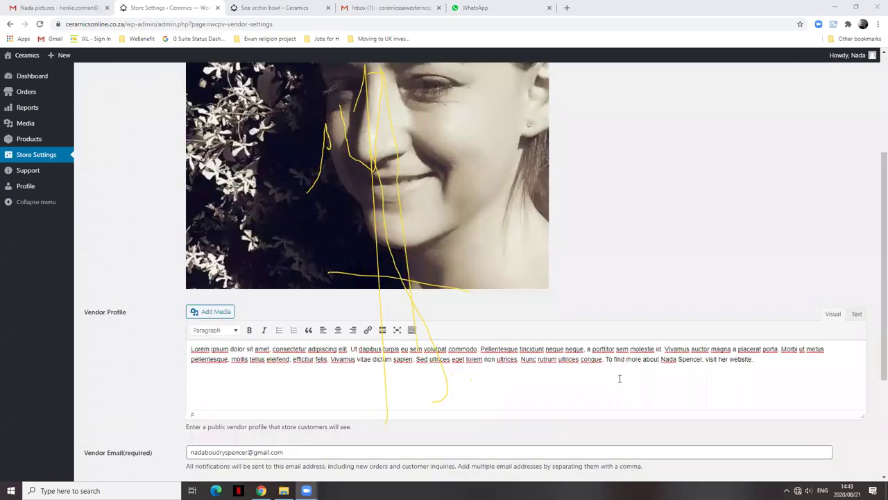
{"action": "scroll", "coordinate": [620, 378], "scroll_direction": "down", "scroll_amount": 1}
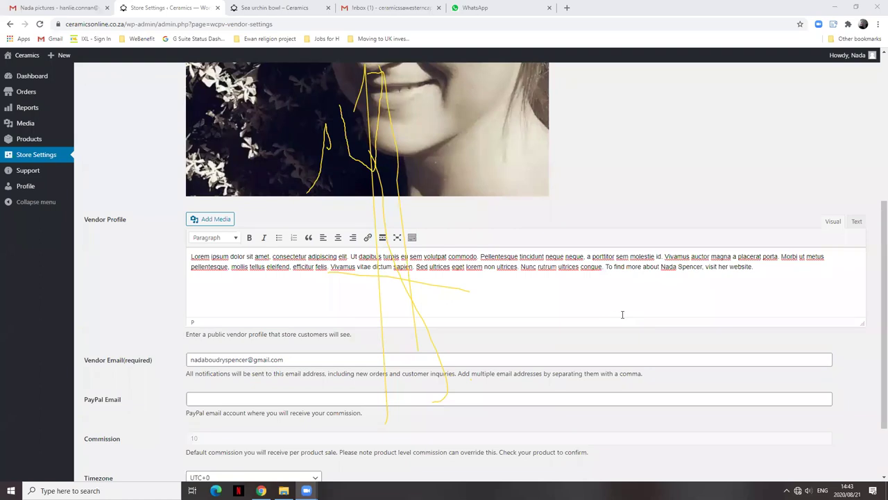
{"action": "scroll", "coordinate": [622, 314], "scroll_direction": "up", "scroll_amount": 3}
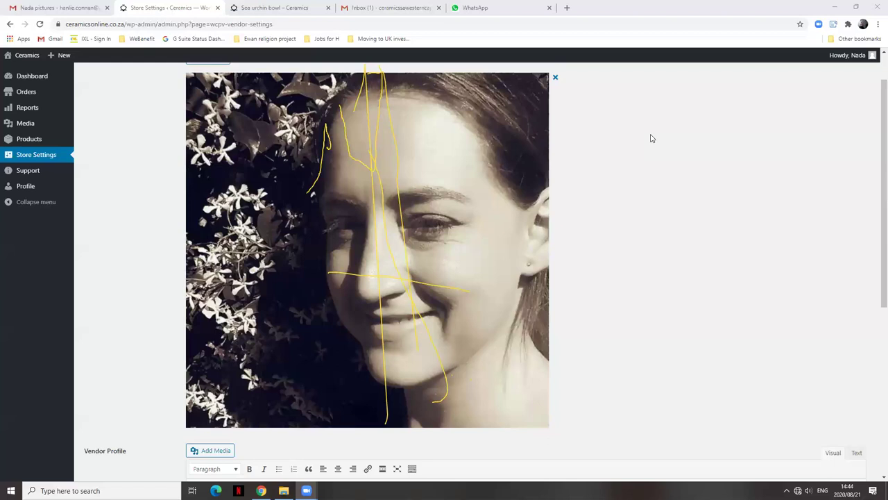
{"action": "scroll", "coordinate": [660, 142], "scroll_direction": "down", "scroll_amount": 5}
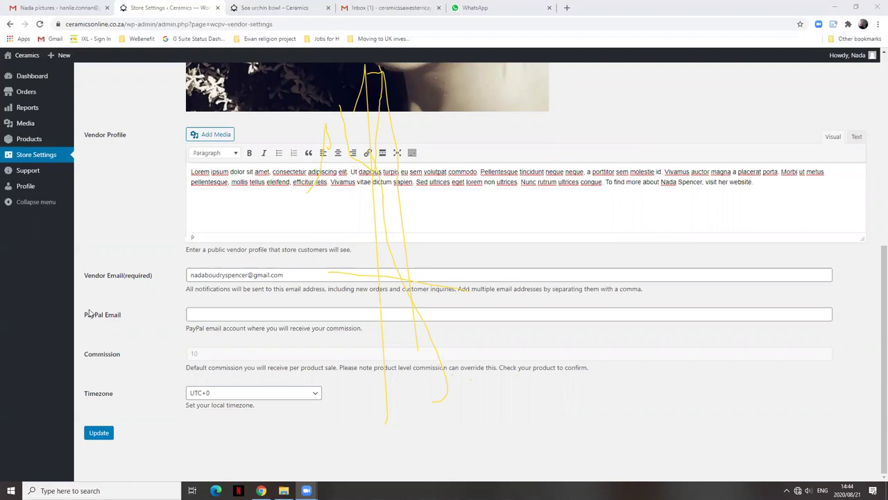
Return to the Products list showing four items, including the Sea urchin bowl at R250.00.
{"action": "right_click", "coordinate": [89, 314]}
{"action": "left_click", "coordinate": [137, 299]}
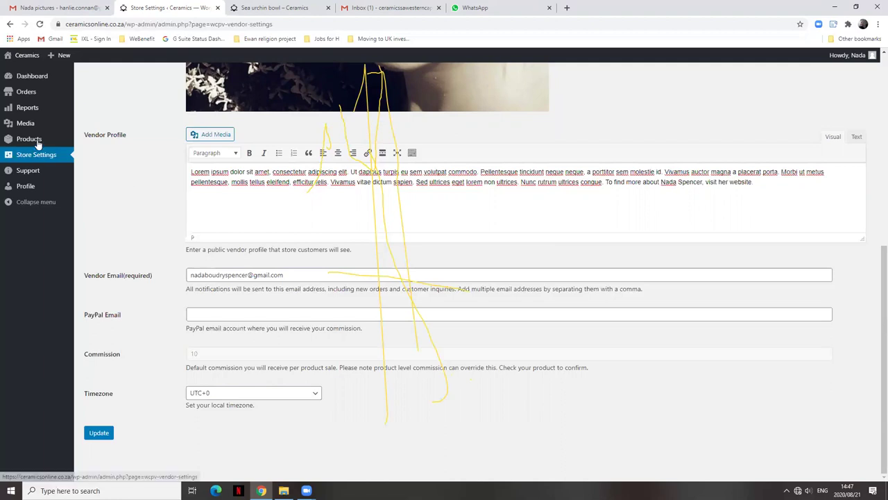
{"action": "left_click", "coordinate": [86, 154]}
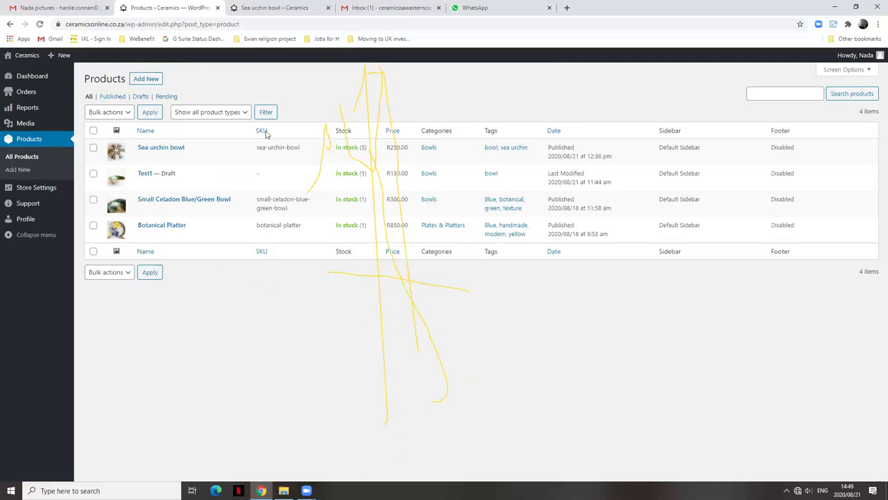
Switch to the storefront tab showing the Sea urchin bowl page with R250.00 and 5 in stock.
{"action": "right_click", "coordinate": [255, 97]}
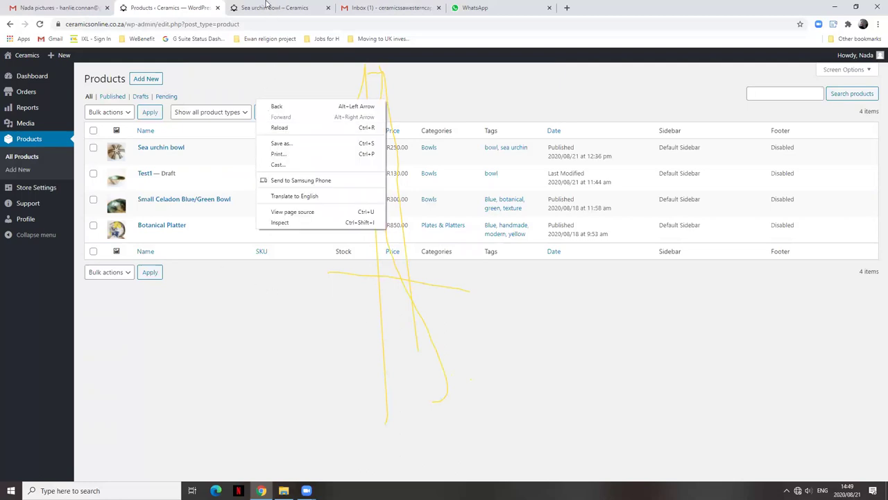
{"action": "left_click", "coordinate": [267, 5]}
{"action": "scroll", "coordinate": [795, 366], "scroll_direction": "up", "scroll_amount": 3}
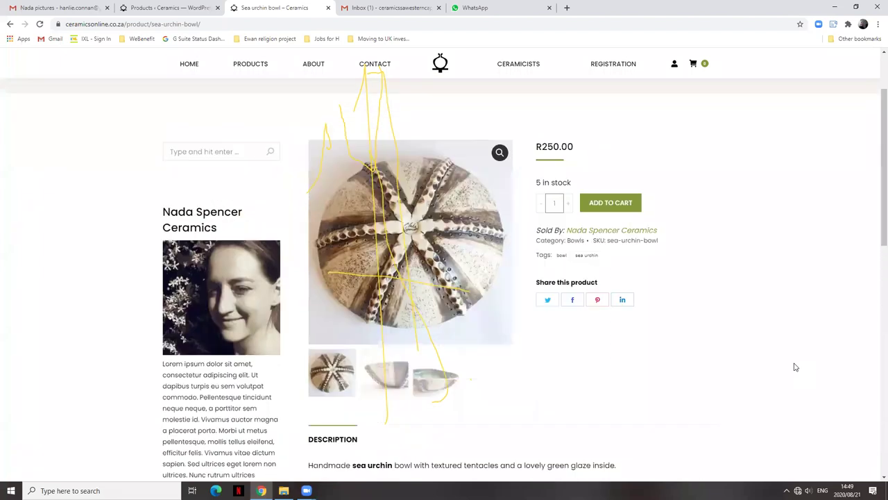